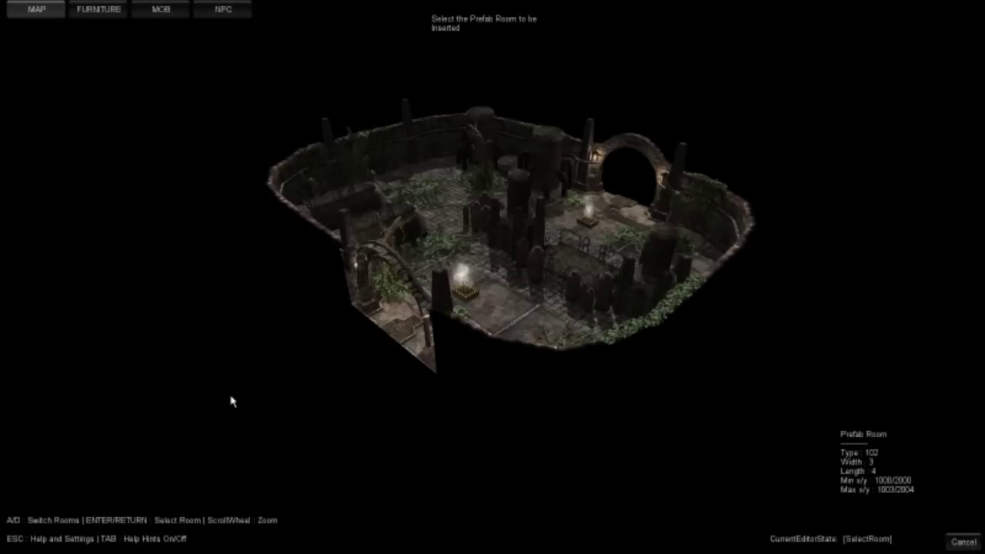
# Browse the prefab rooms available for insertion and examine their layouts, types and sizes
pyautogui.press('d')
pyautogui.press('d')
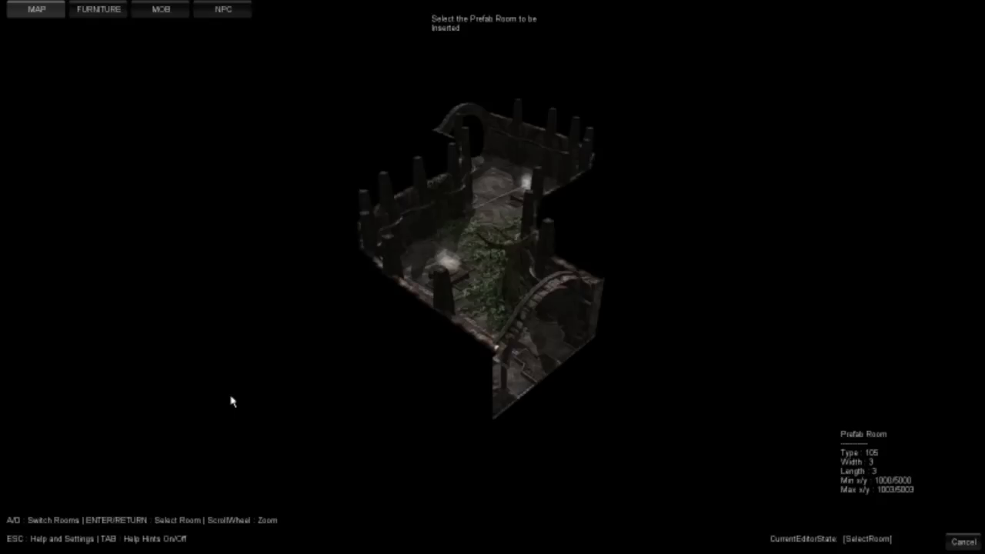
pyautogui.press('d')
pyautogui.press('d')
pyautogui.scroll(3, 717, 441)
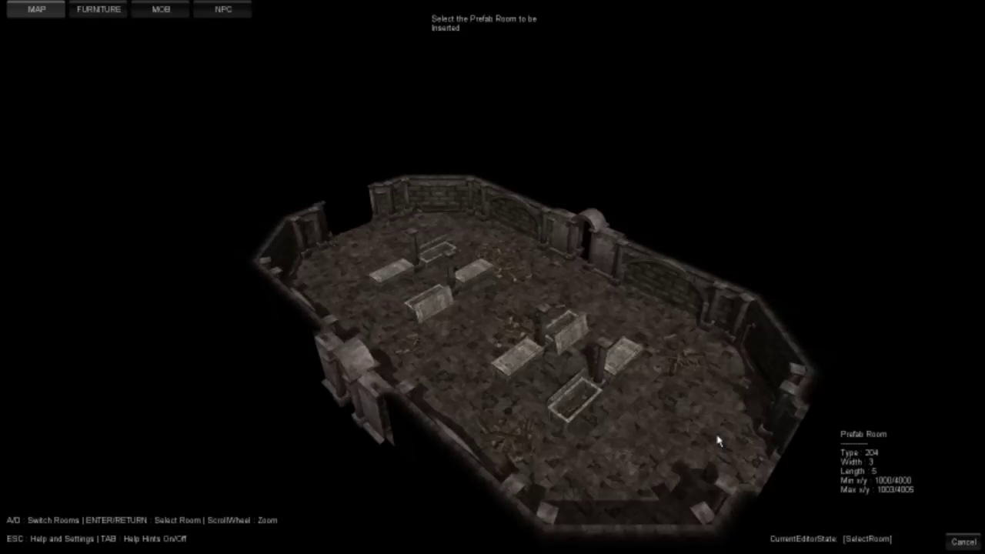
pyautogui.press('d')
pyautogui.press('d')
pyautogui.press('d')
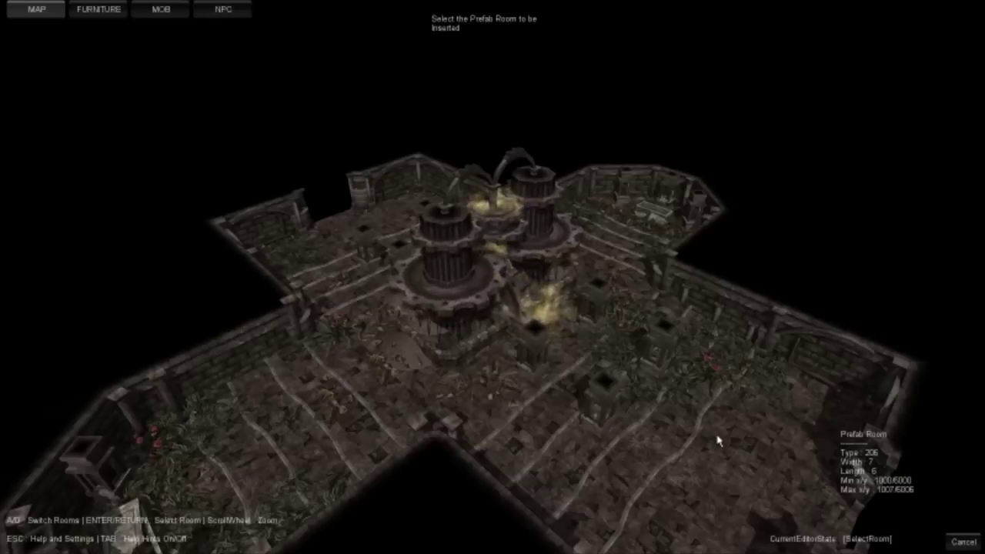
pyautogui.press('d')
pyautogui.press('d')
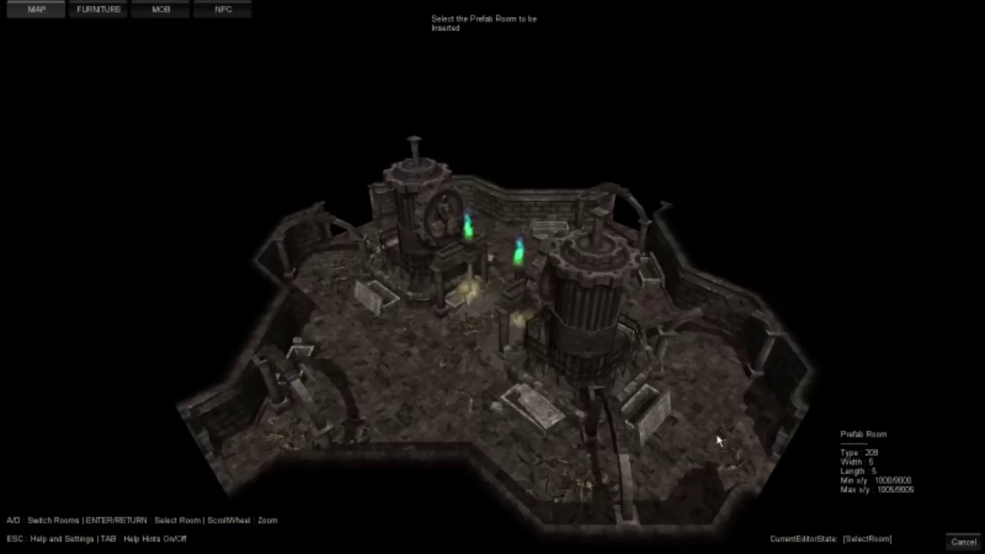
pyautogui.press('d')
pyautogui.press('a')
pyautogui.press('a')
pyautogui.press('a')
pyautogui.press('a')
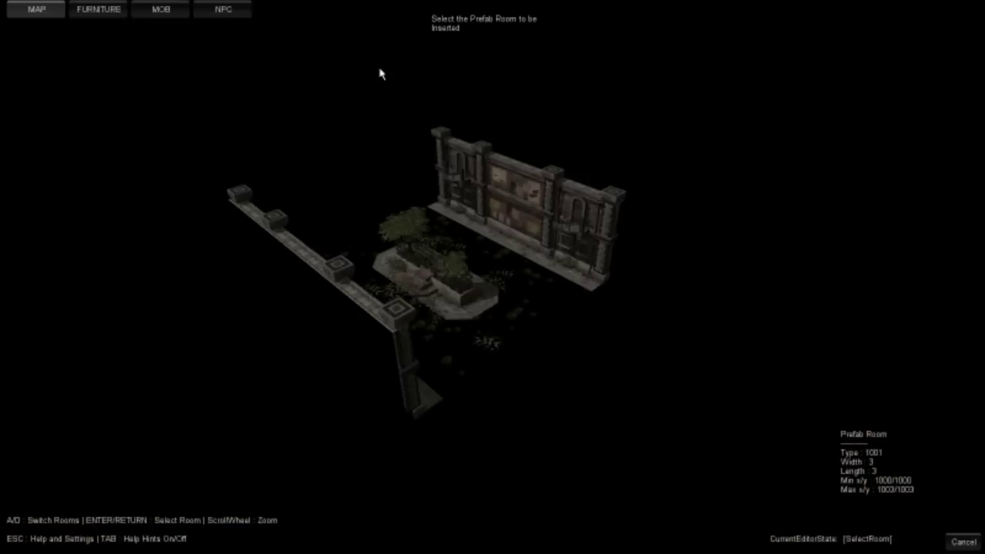
pyautogui.press('a')
pyautogui.press('a')
pyautogui.press('a')
pyautogui.press('a')
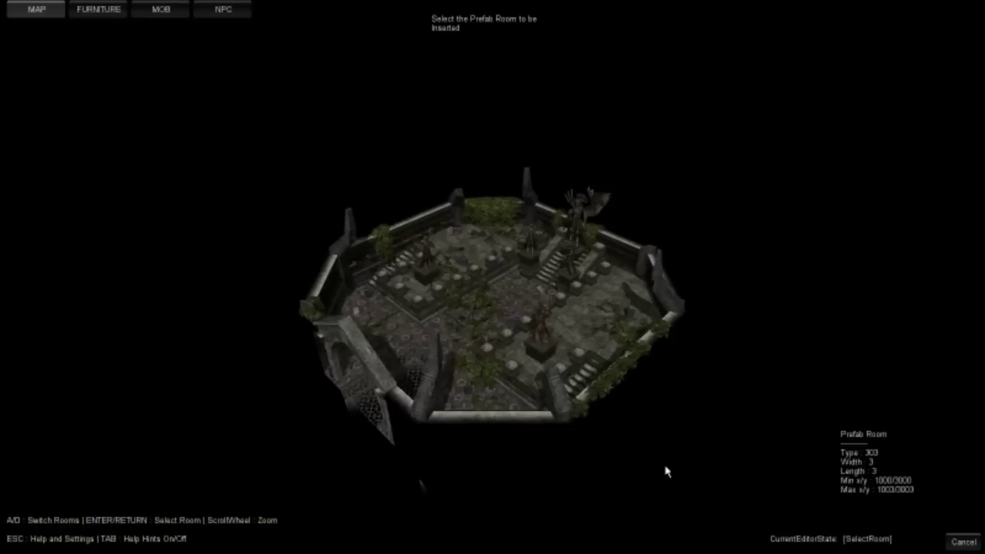
pyautogui.press('d')
pyautogui.press('d')
pyautogui.press('d')
pyautogui.press('d')
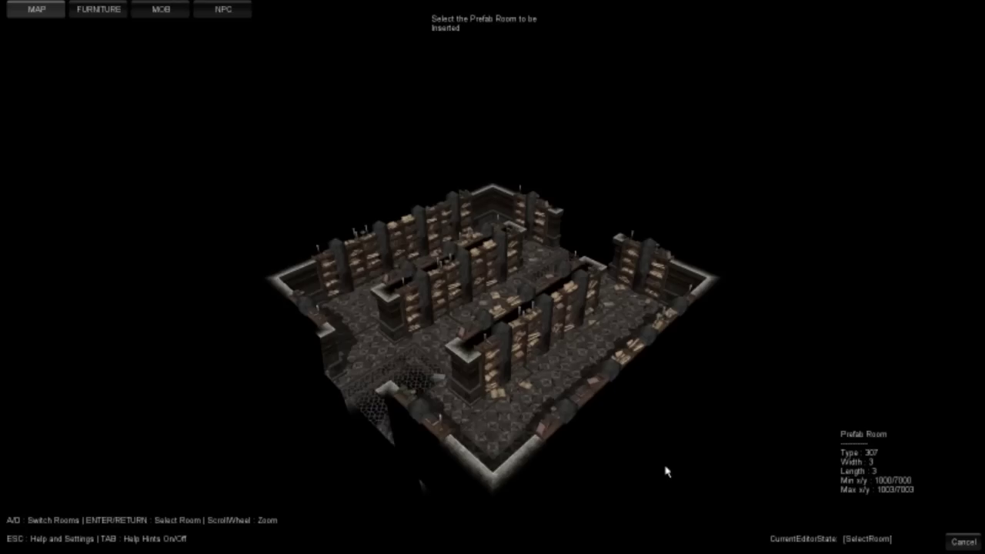
pyautogui.press('Escape')
pyautogui.click(442, 290)
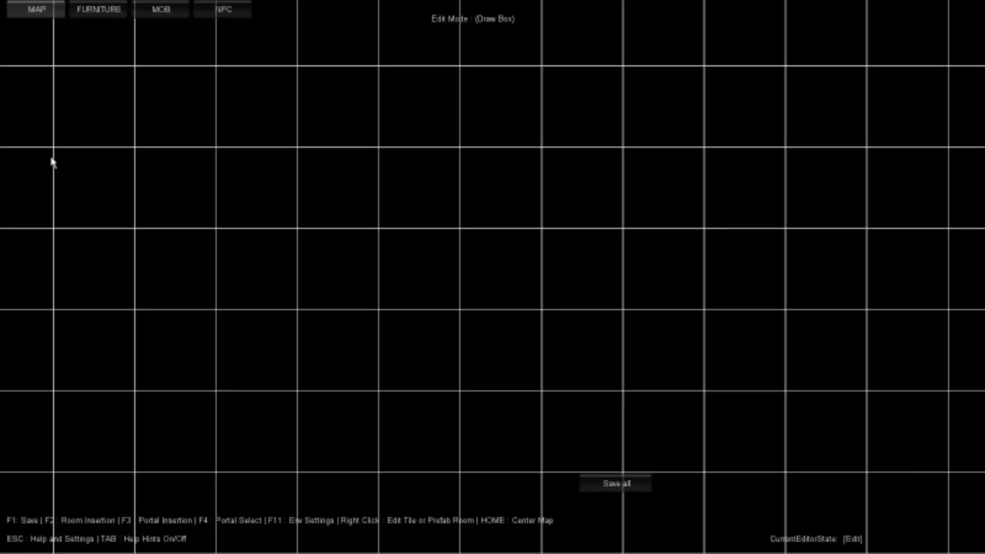
# Draw a rectangular room 10 tiles wide and 8 tiles long on the empty map grid
pyautogui.scroll(-5, 502, 154)
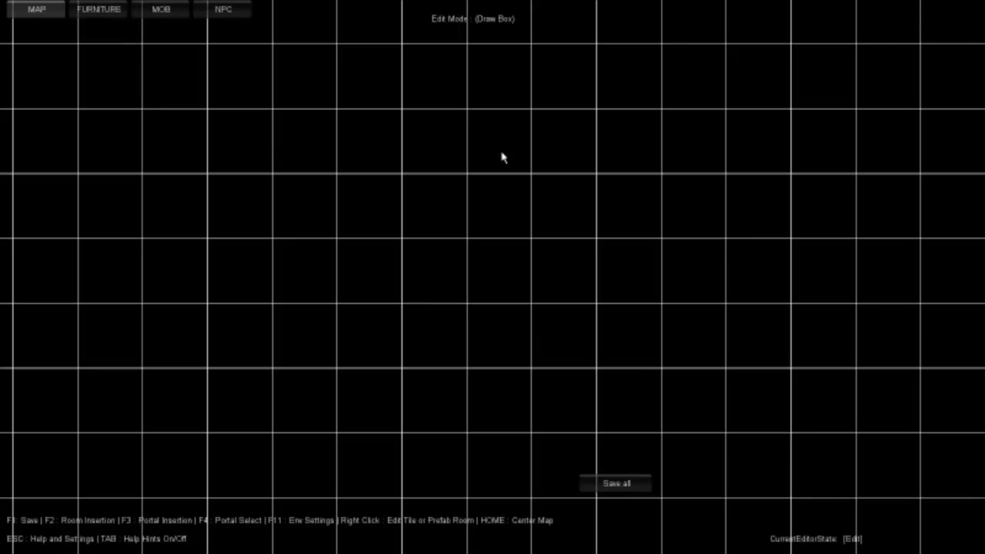
pyautogui.scroll(-4, 501, 160)
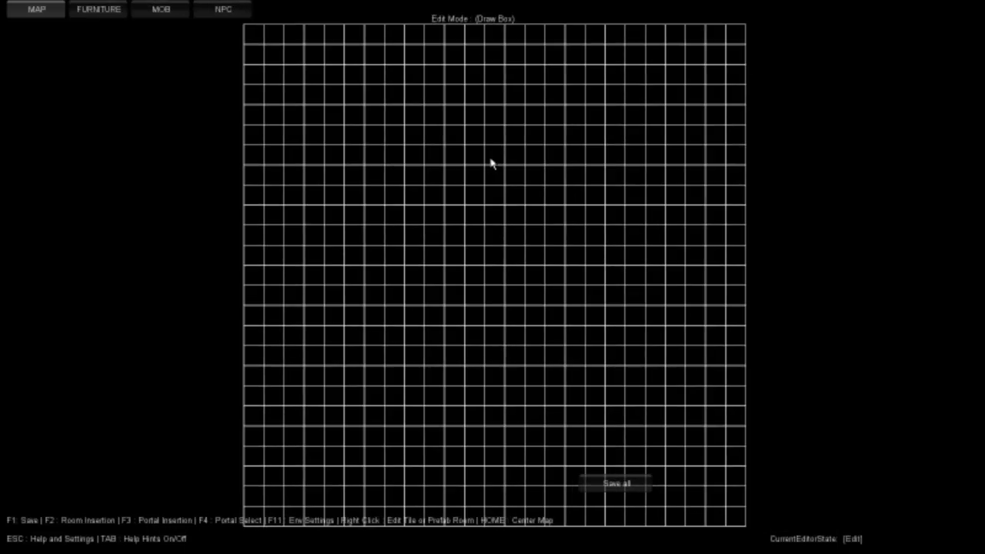
pyautogui.moveTo(346, 108); pyautogui.dragTo(532, 265)
# Extend the layout with further connected rooms and cut a narrow rectangular hole out of the large room's floor
pyautogui.scroll(5, 485, 231)
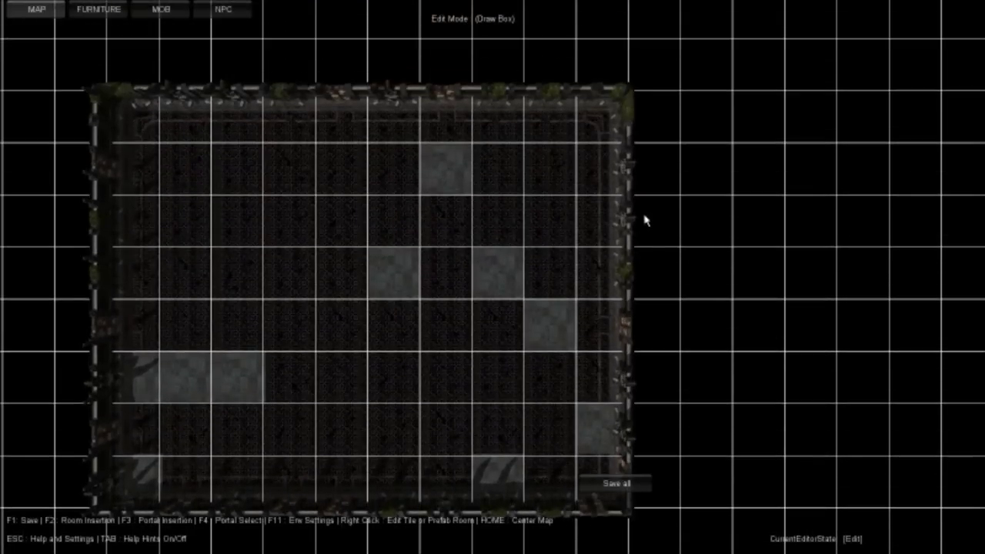
pyautogui.moveTo(645, 221); pyautogui.dragTo(908, 337)
pyautogui.press('Down')
pyautogui.moveTo(894, 327); pyautogui.dragTo(730, 266, button='middle')
pyautogui.moveTo(658, 198); pyautogui.dragTo(689, 347)
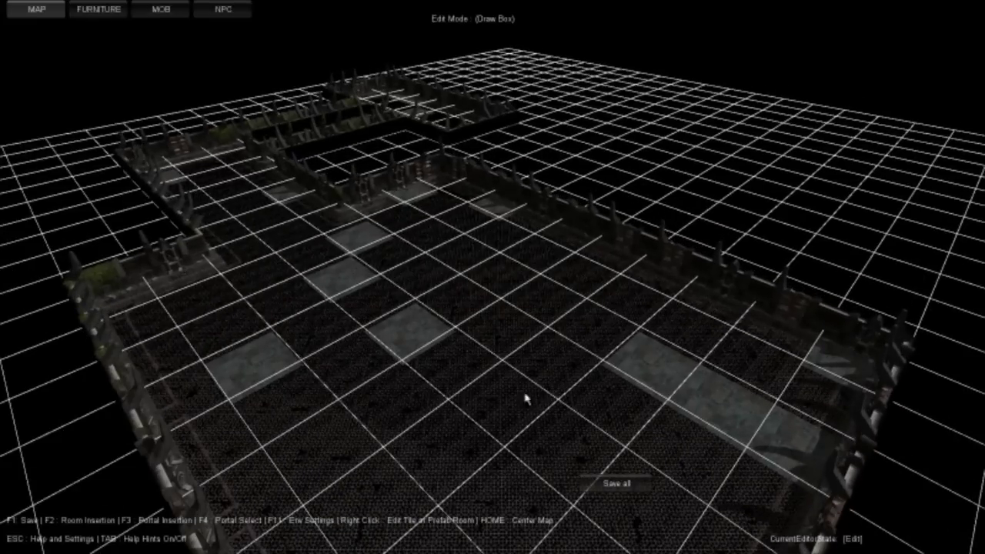
pyautogui.moveTo(408, 335)
pyautogui.mouseDown()
pyautogui.moveTo(501, 403)
pyautogui.moveTo(529, 398)
pyautogui.mouseUp()
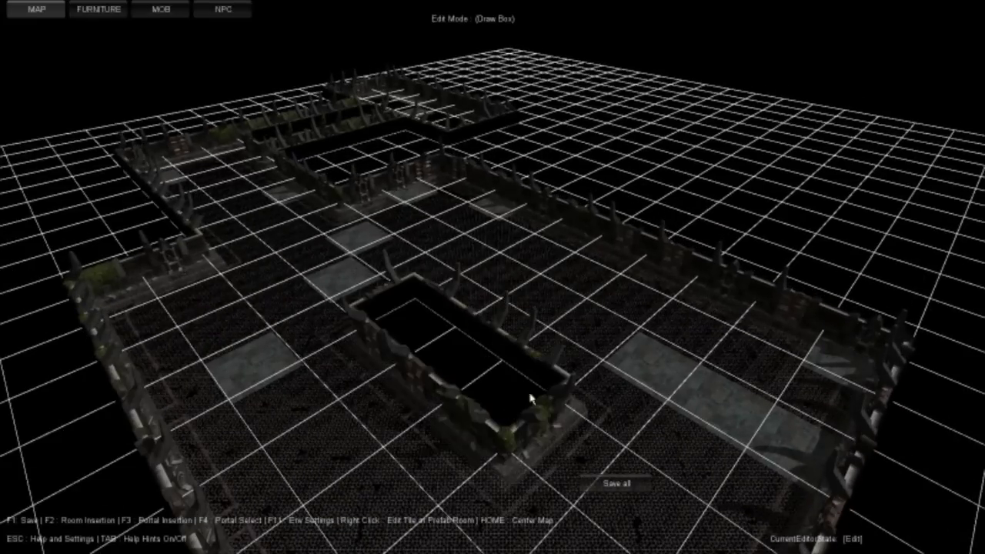
pyautogui.moveTo(573, 356); pyautogui.dragTo(591, 334)
# Erase the square room and its short corridor beyond the central hall
pyautogui.press('w')
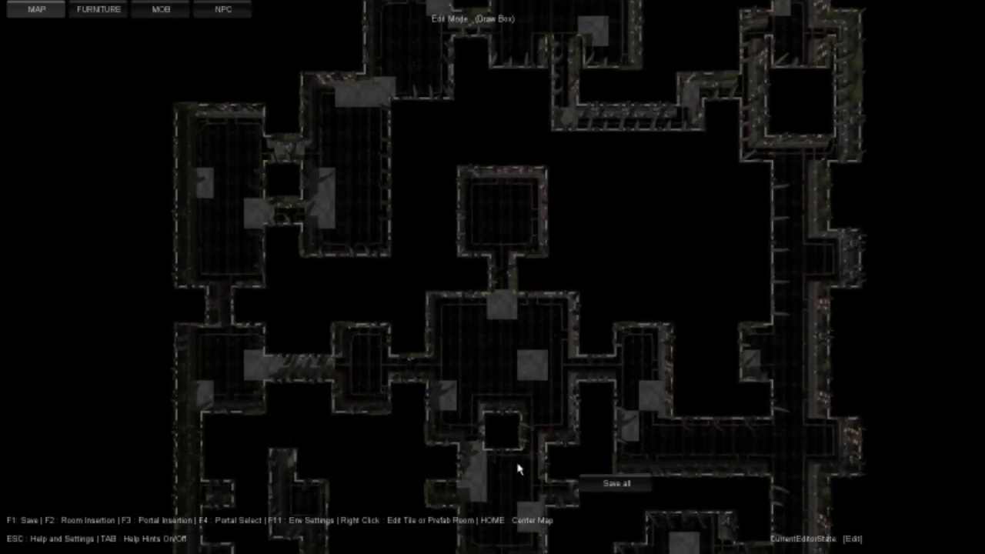
pyautogui.press('w')
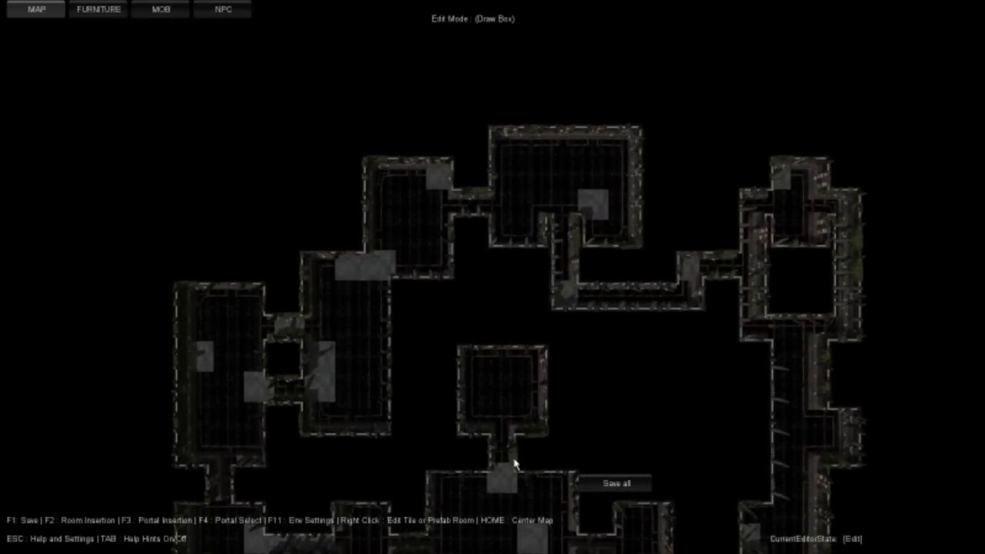
pyautogui.scroll(5, 516, 445)
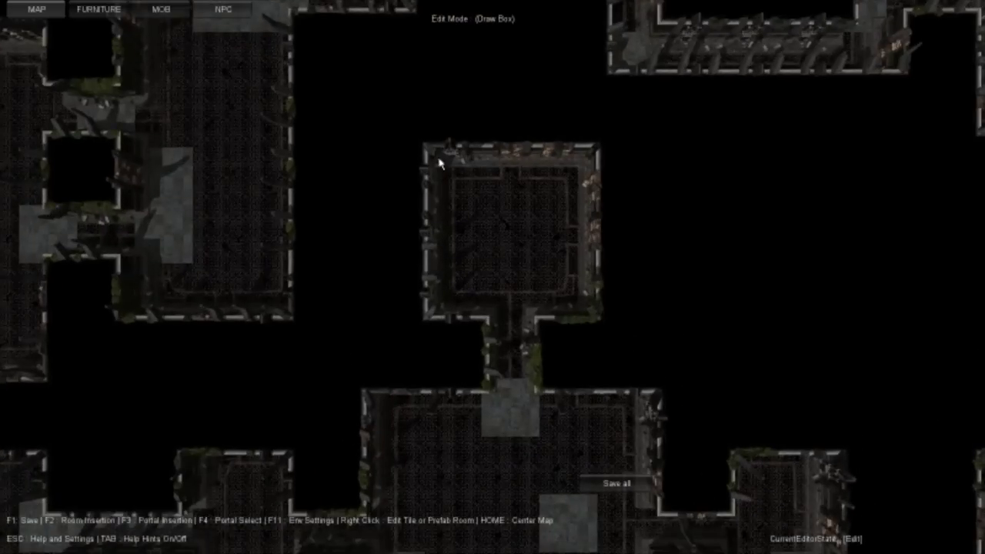
pyautogui.moveTo(439, 163); pyautogui.dragTo(576, 369)
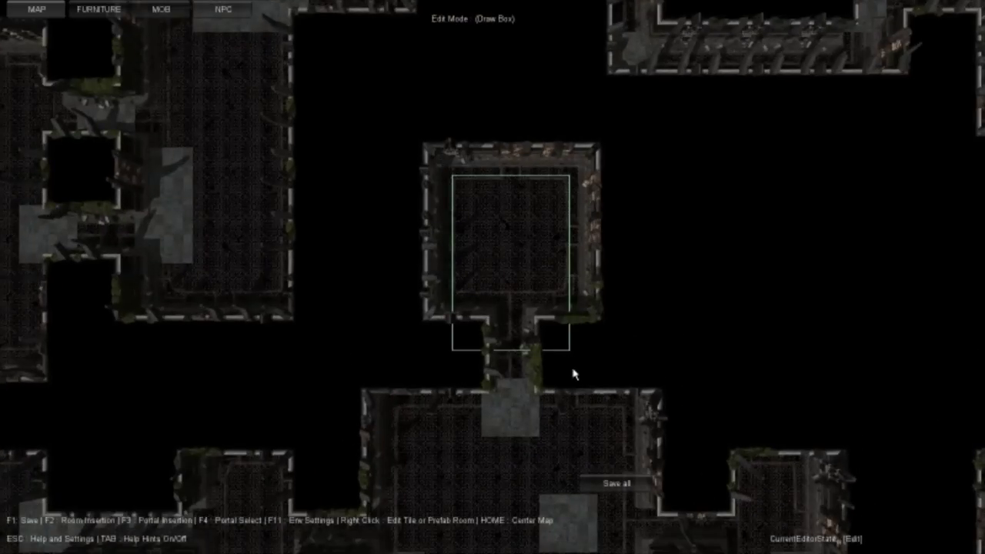
pyautogui.scroll(-1, 560, 337)
pyautogui.scroll(-3, 560, 337)
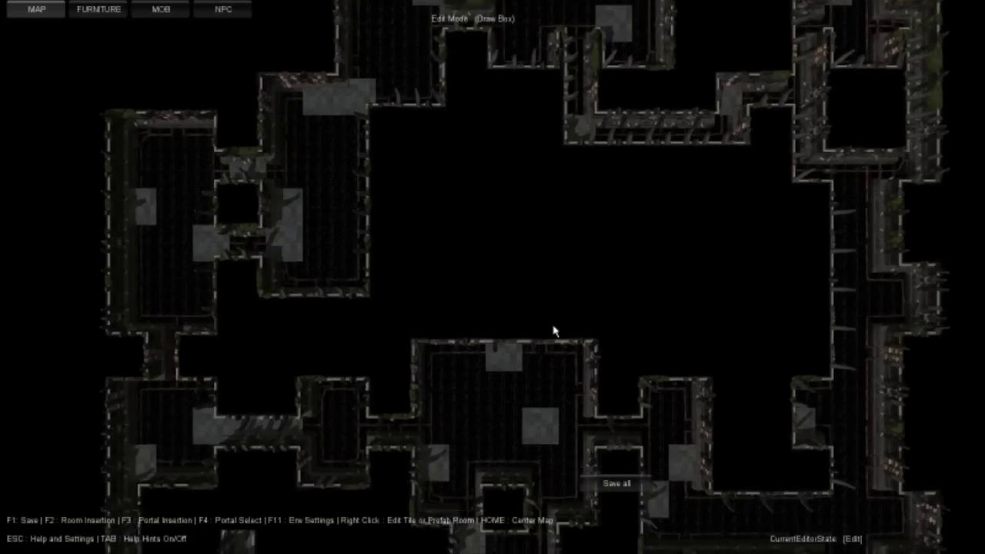
# Insert the type 309 stairway prefab, rotated to face the hall, at the hall's edge and open the wall in front of it
pyautogui.press('F2')
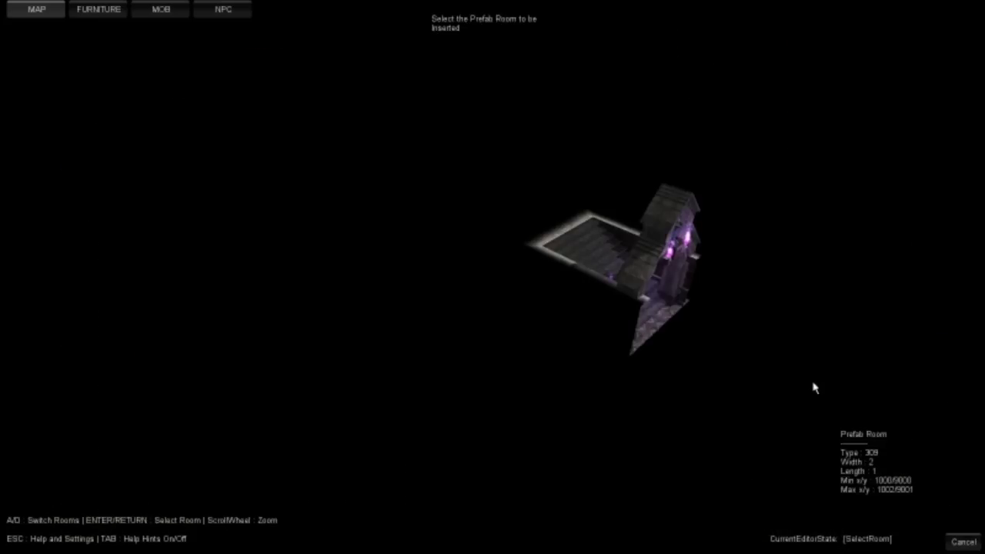
pyautogui.press('Return')
pyautogui.press('space')
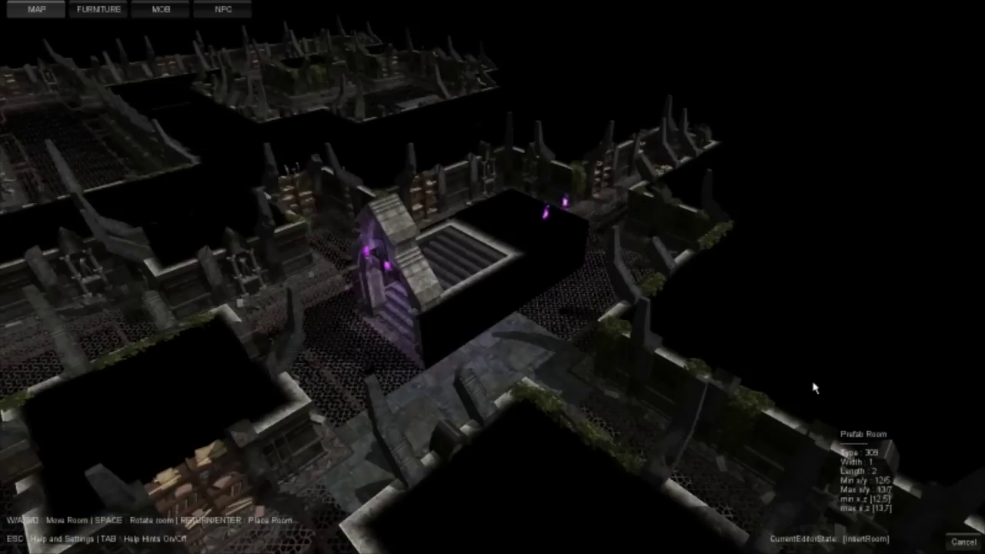
pyautogui.scroll(2, 814, 388)
pyautogui.press('d')
pyautogui.press('d')
pyautogui.press('d')
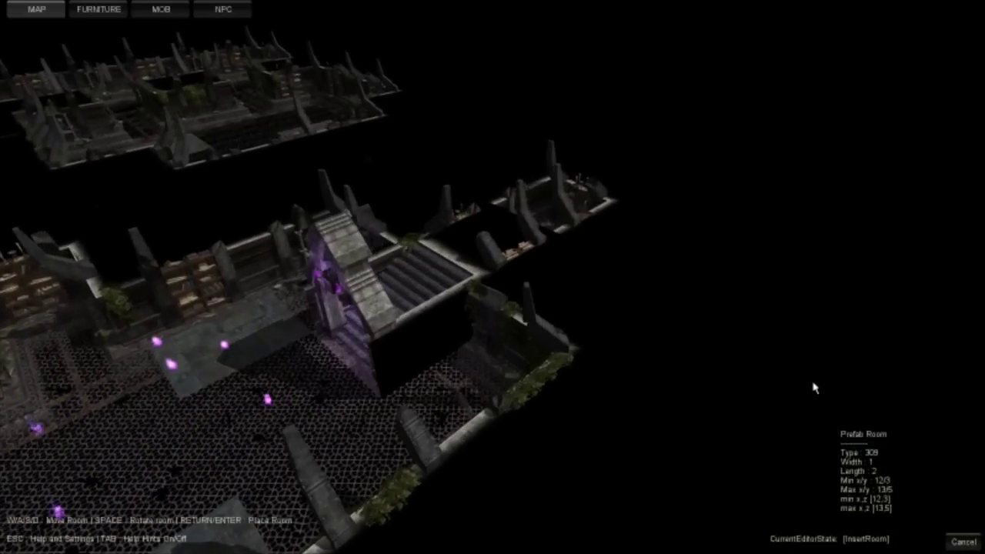
pyautogui.press('Return')
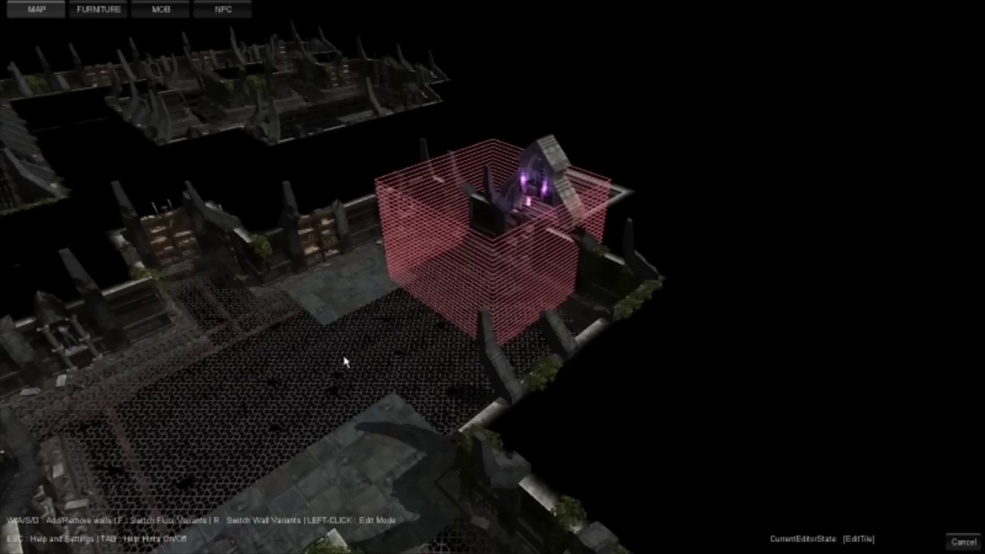
pyautogui.press('w')
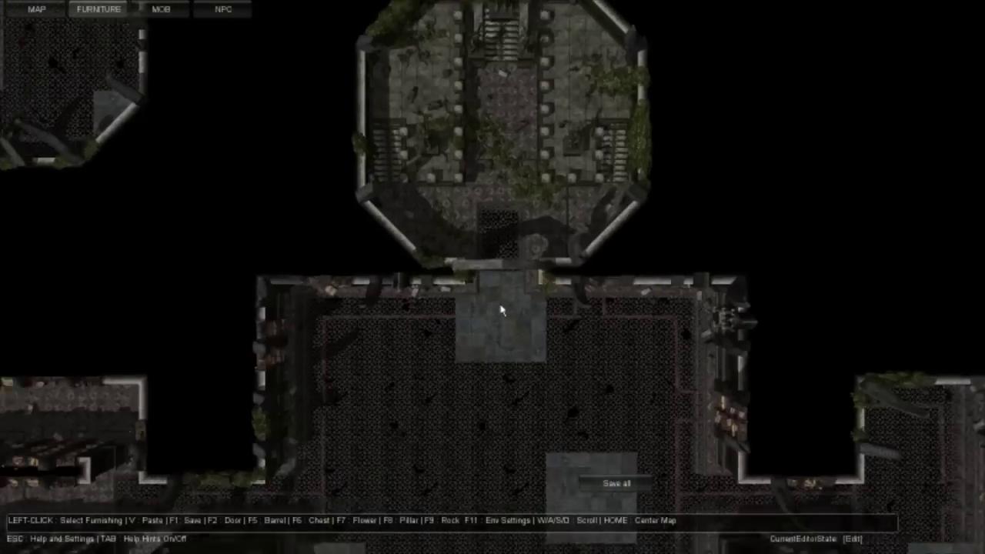
# Add a door rotated to 180 in the opening between the hall and the octagonal room and set it as closed
pyautogui.scroll(5, 504, 320)
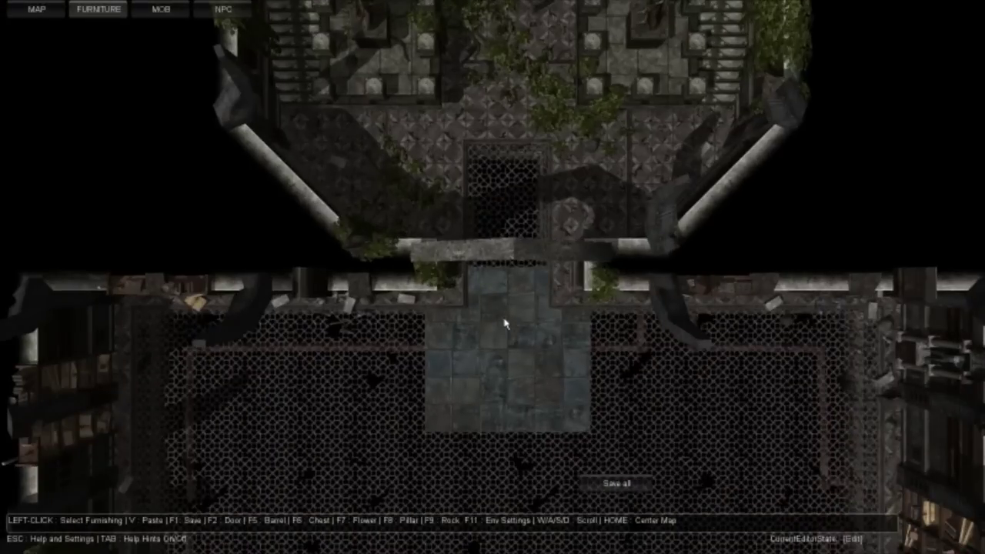
pyautogui.press('F2')
pyautogui.press('r')
pyautogui.press('r')
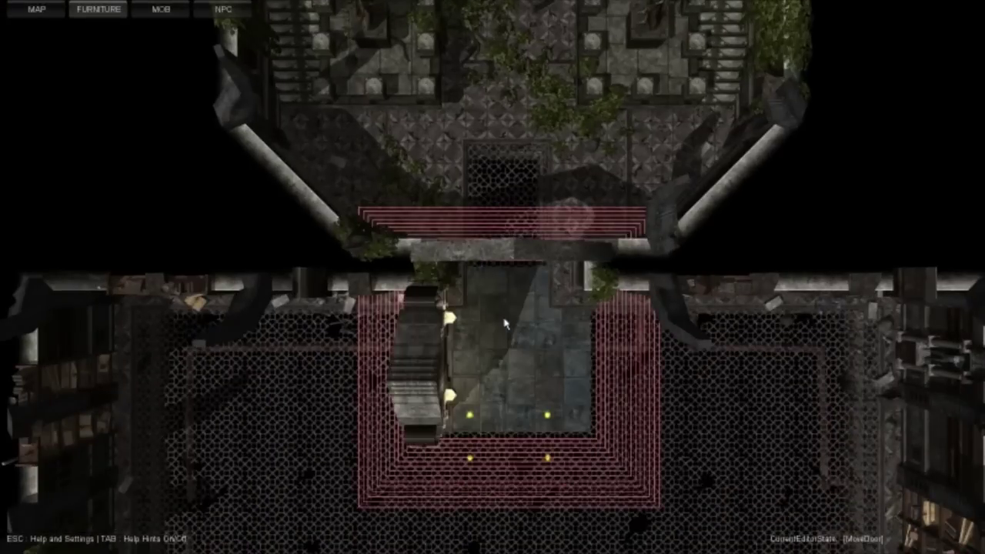
pyautogui.press('r')
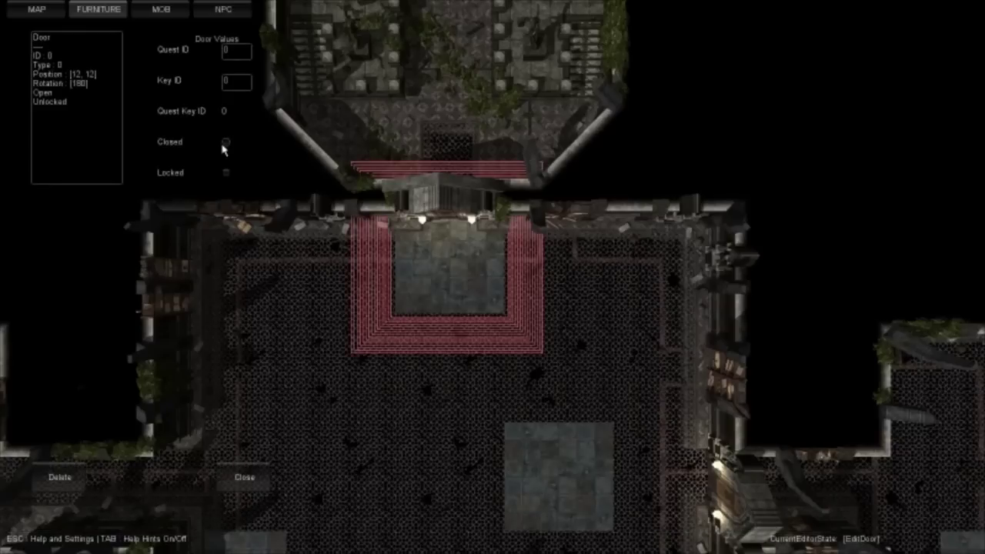
pyautogui.click(225, 143)
pyautogui.click(241, 477)
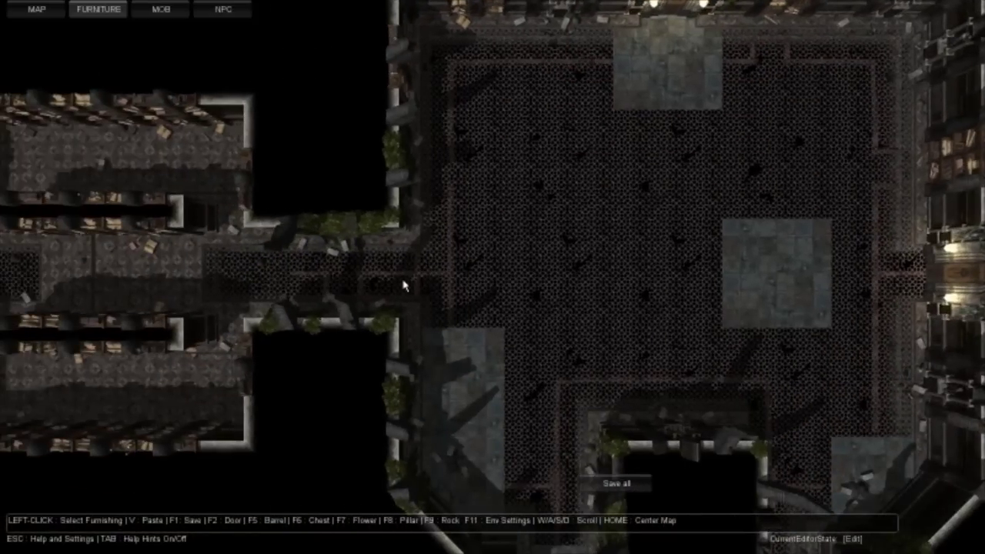
# Place a rotated door in the hall's opening to the corridor on the side opposite the existing door
pyautogui.press('F2')
pyautogui.press('r')
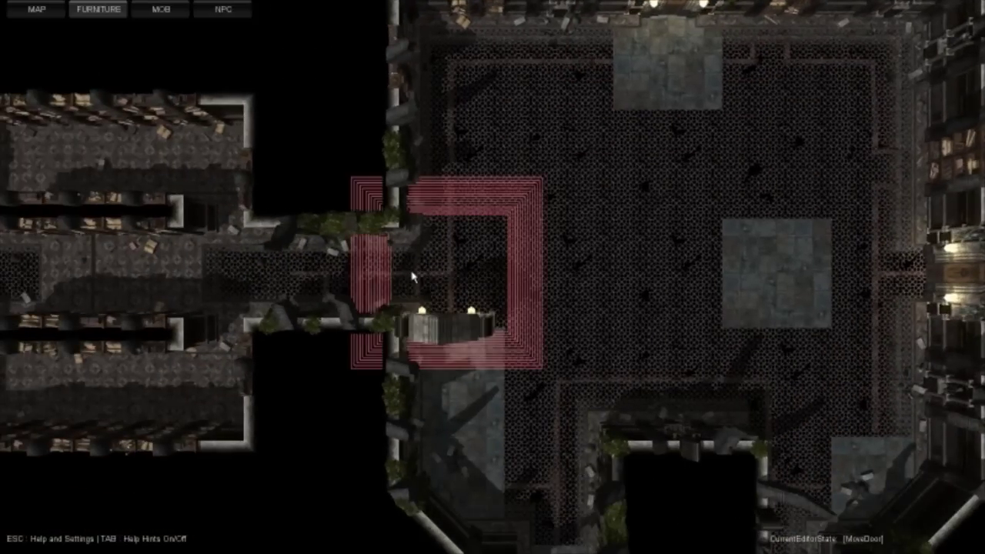
pyautogui.click(414, 278)
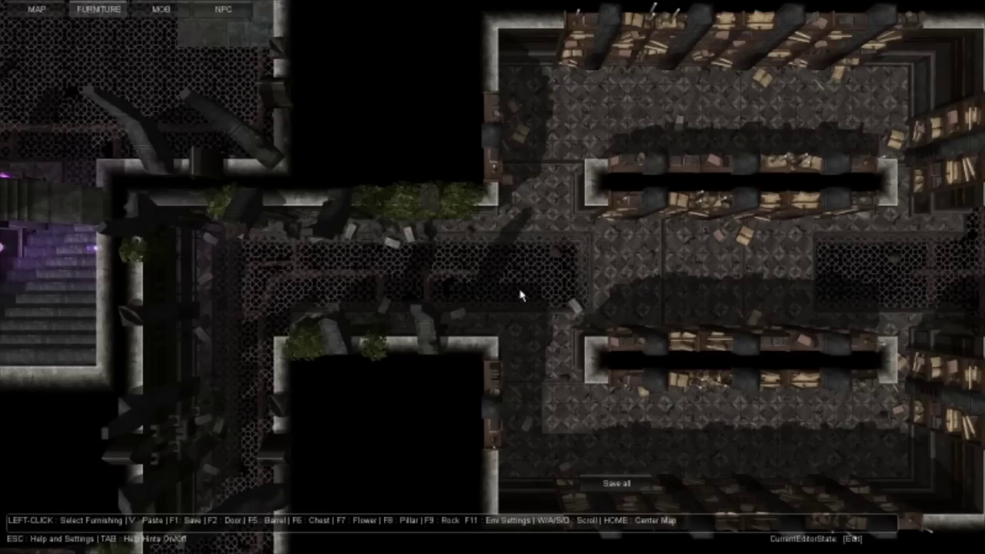
# Add a door where the corridor enters the library and switch it to the hidden type resembling the bookcase wall
pyautogui.press('F2')
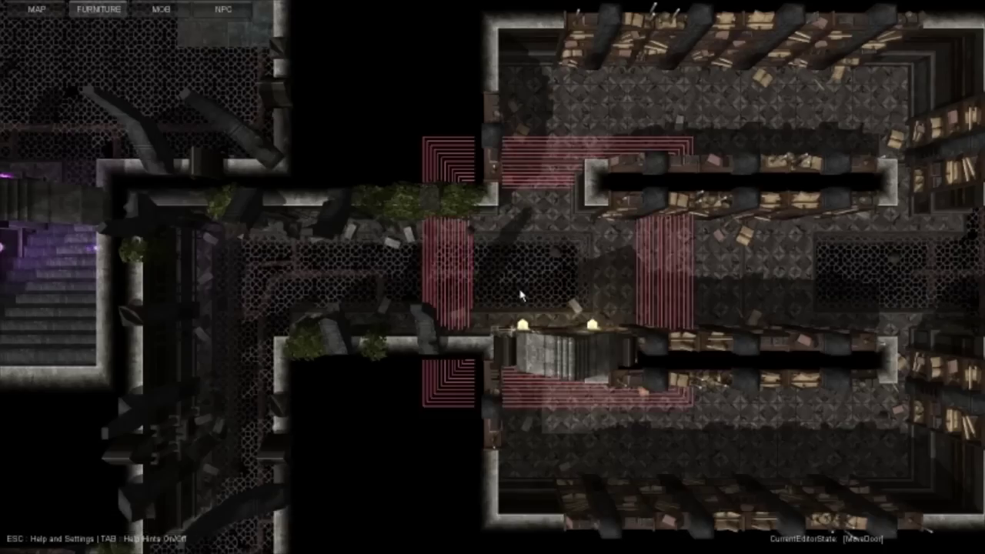
pyautogui.scroll(-2, 520, 295)
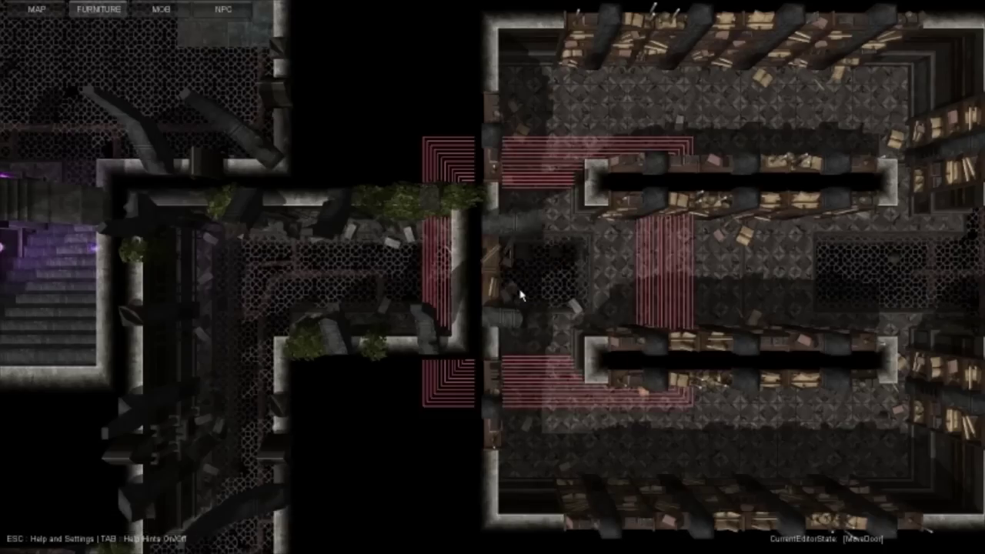
pyautogui.press('space')
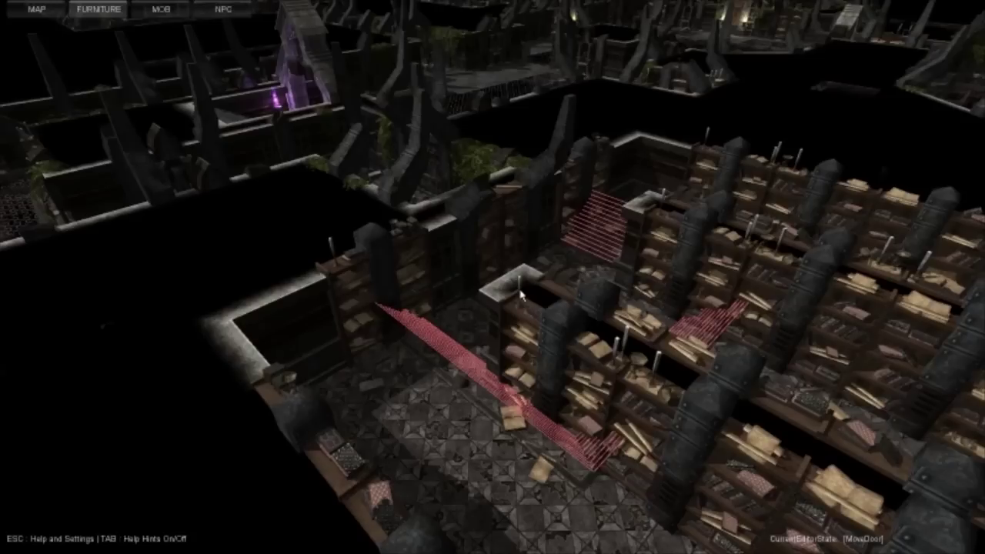
# Switch the floor variants of the hall tiles in front of and beside the purple-lit stairway
pyautogui.press('f')
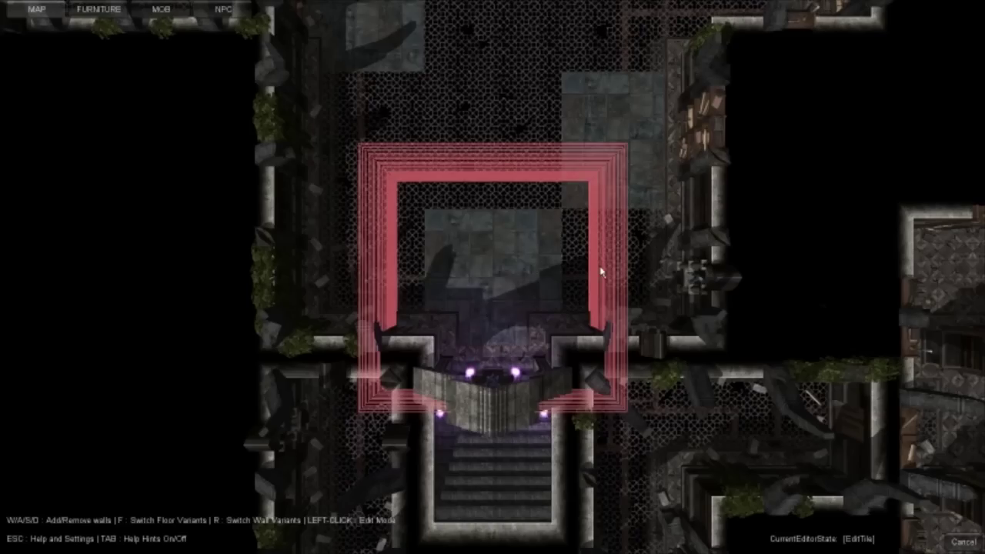
pyautogui.click(600, 271)
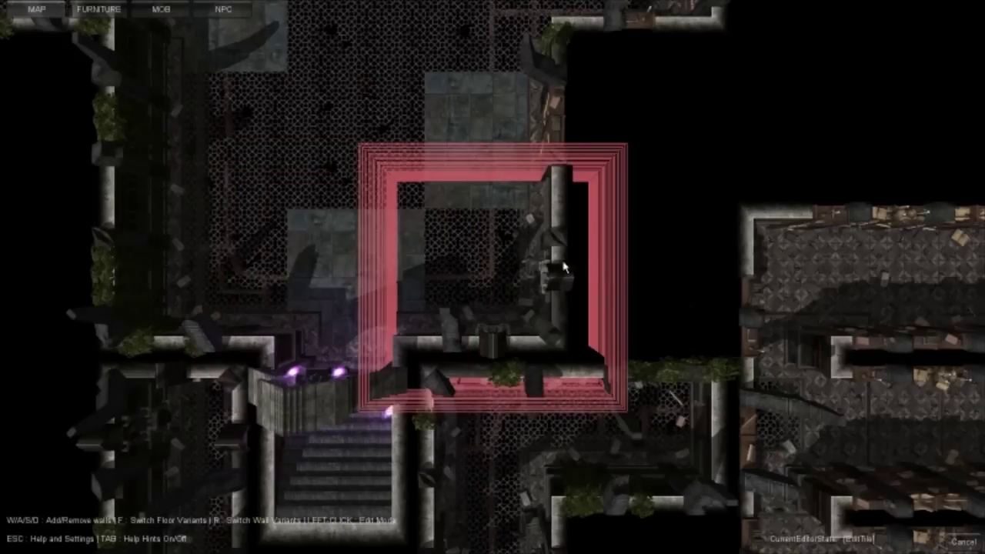
pyautogui.press('f')
pyautogui.click(262, 254)
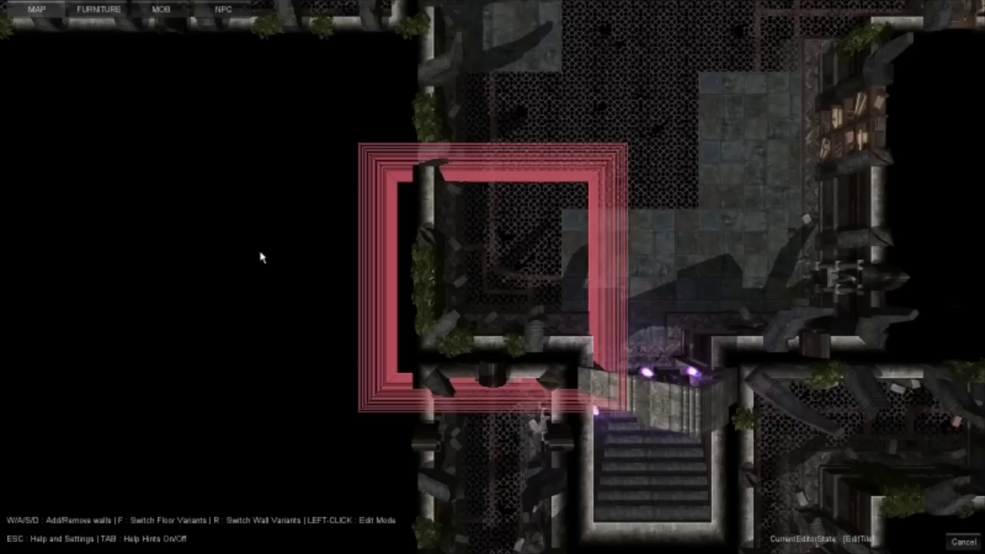
pyautogui.press('f')
pyautogui.press('f')
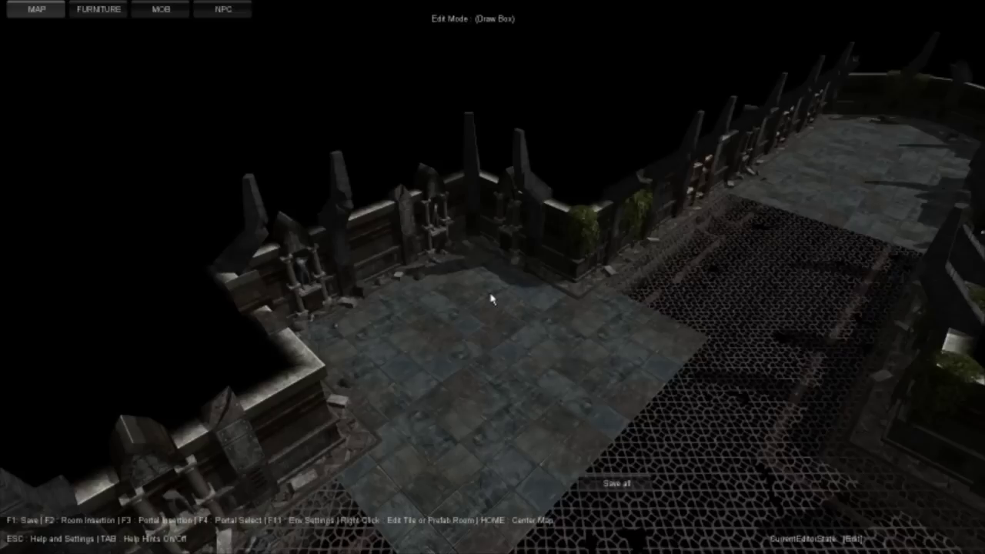
# Change the wall variants on the alcove's corner tile and its neighbouring tile to bookcases
pyautogui.click(491, 299)
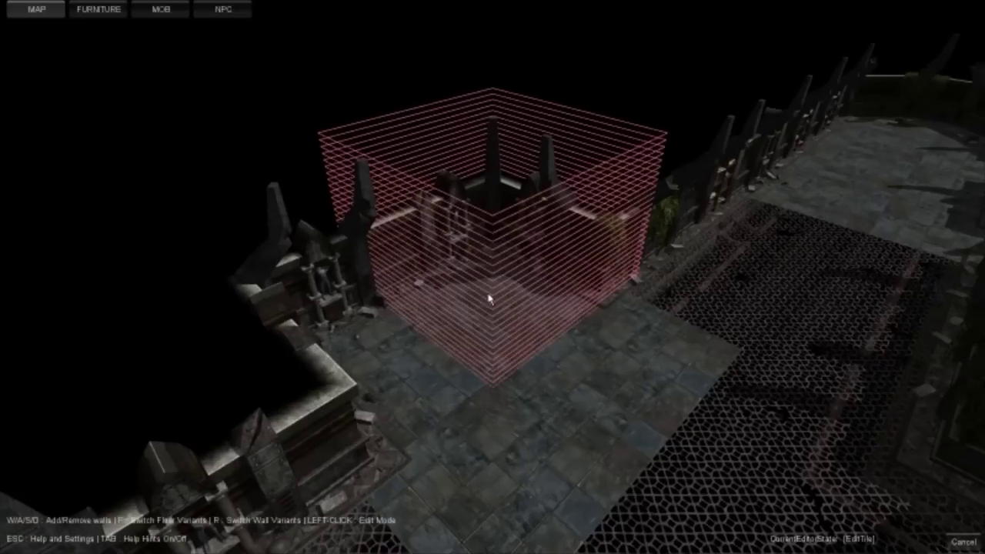
pyautogui.press('r')
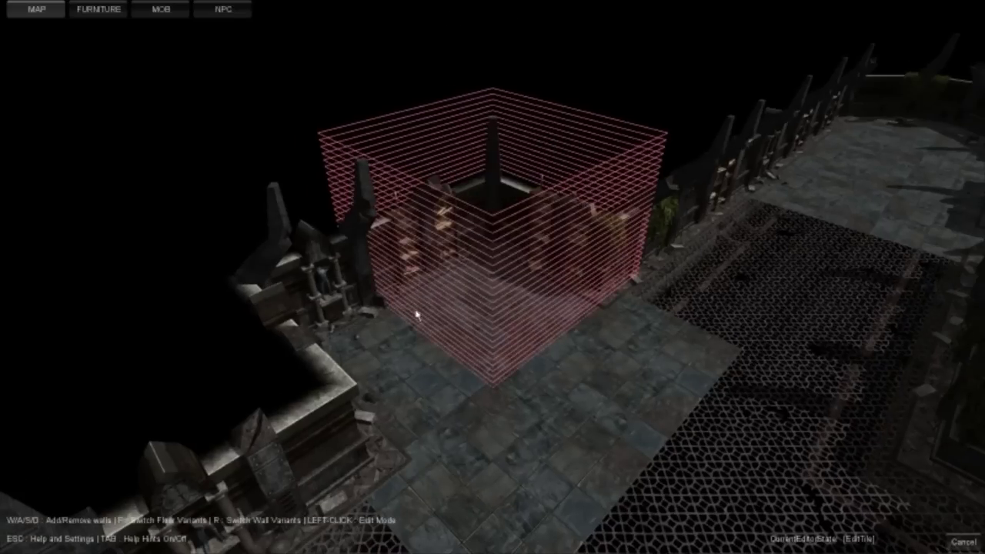
pyautogui.click(348, 357)
pyautogui.press('r')
pyautogui.press('r')
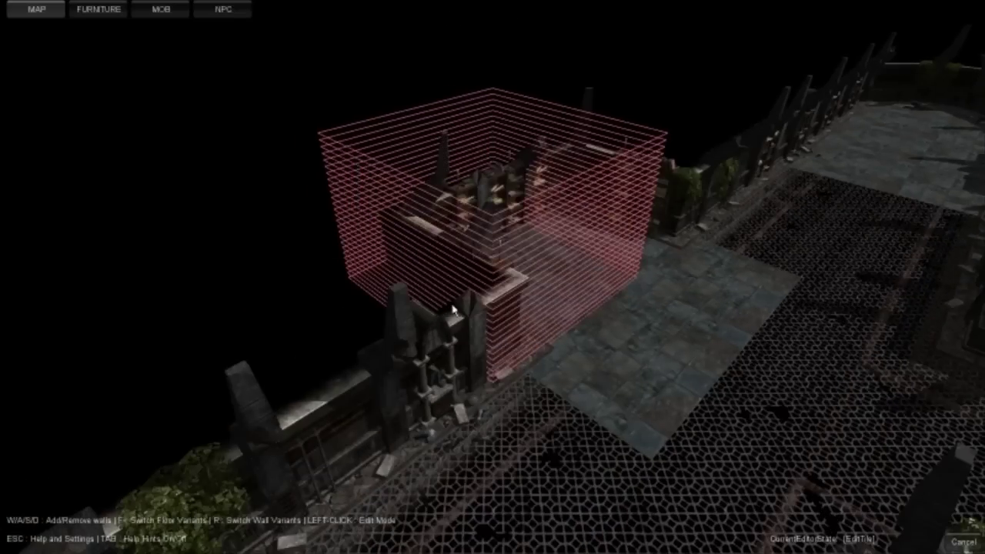
pyautogui.click(520, 274)
pyautogui.scroll(3, 624, 256)
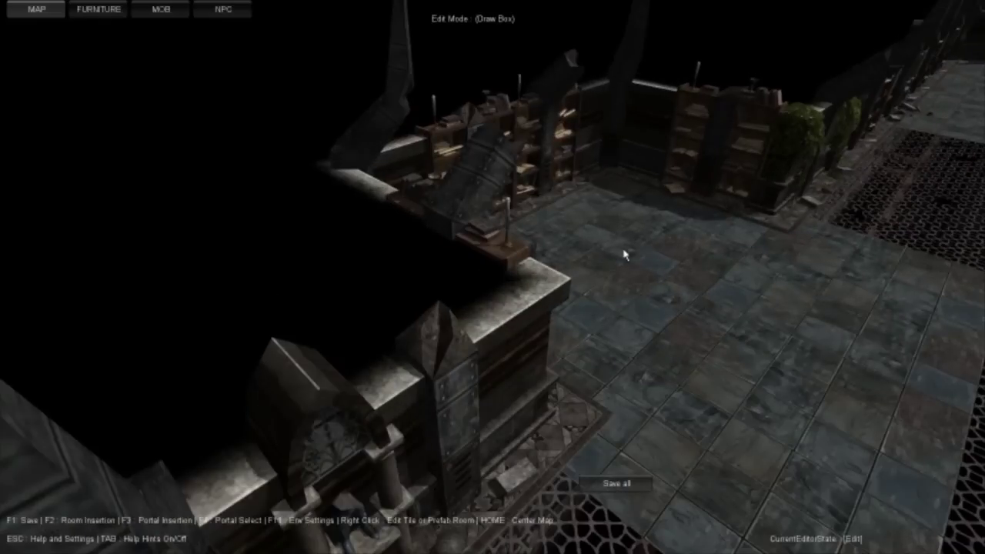
# Place an arched wooden bookcase furnishing on the tile between the grated floor and the bookcase-lined wall
pyautogui.press('w')
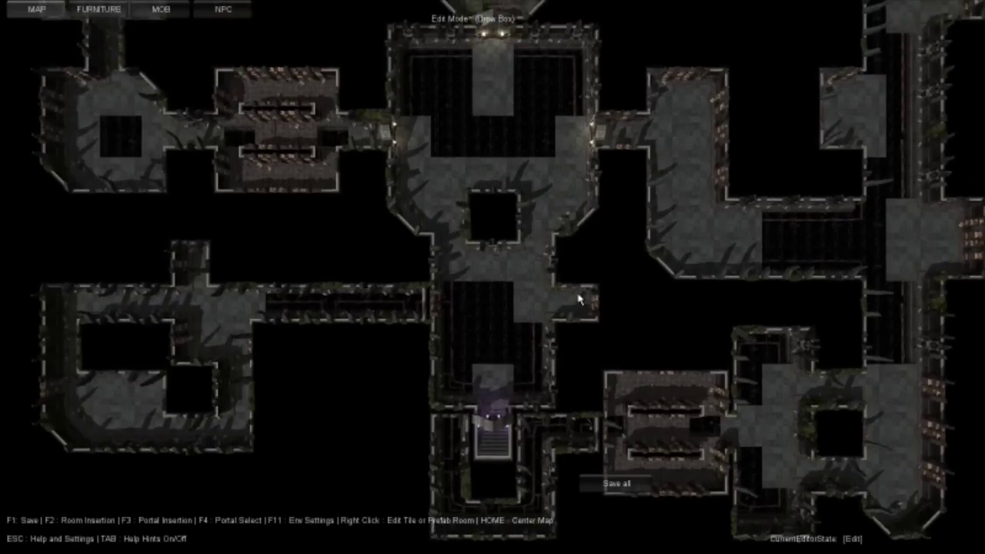
pyautogui.press('w')
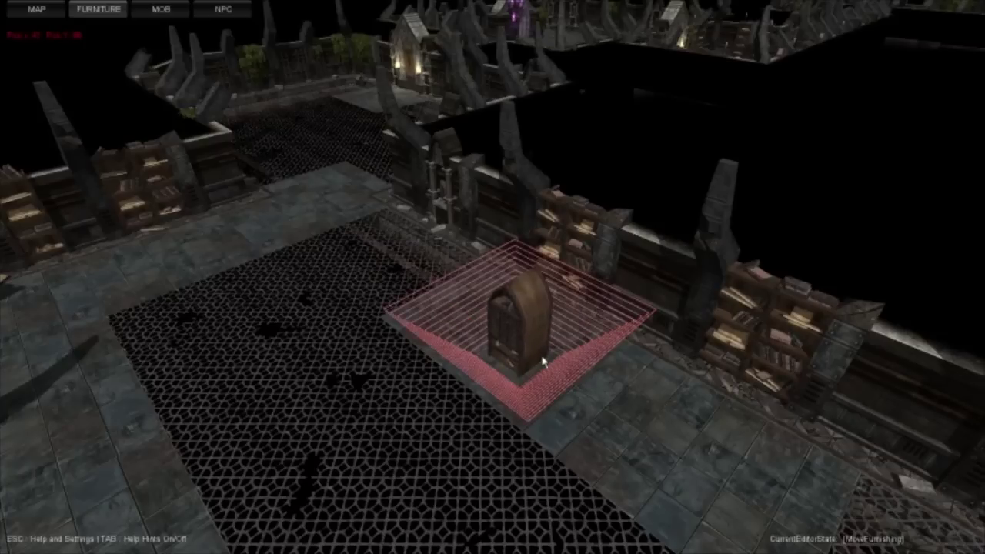
pyautogui.click(543, 363)
pyautogui.click(527, 352)
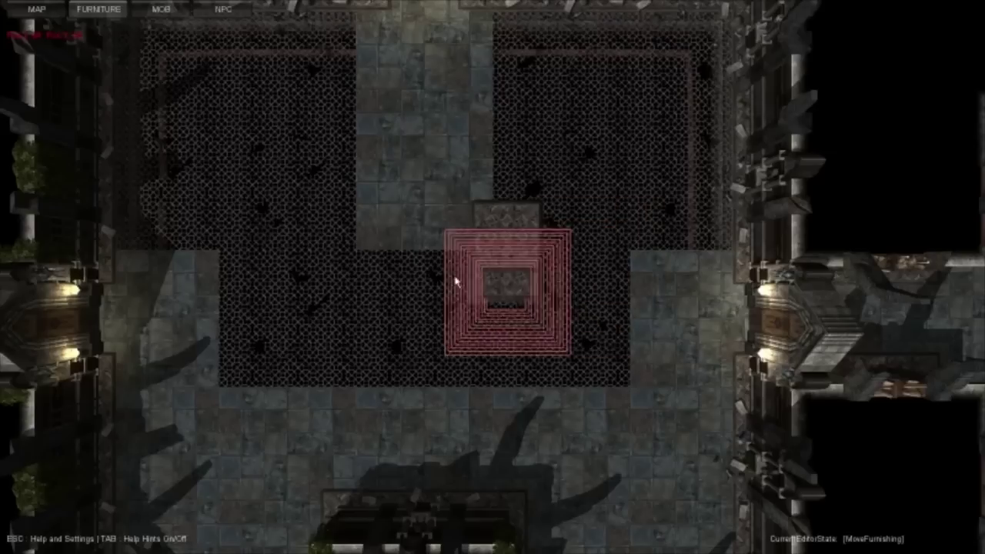
# Place patterned square platforms around the hall's grated floor and copy the purple-flame brazier standing on one of them
pyautogui.click(351, 263)
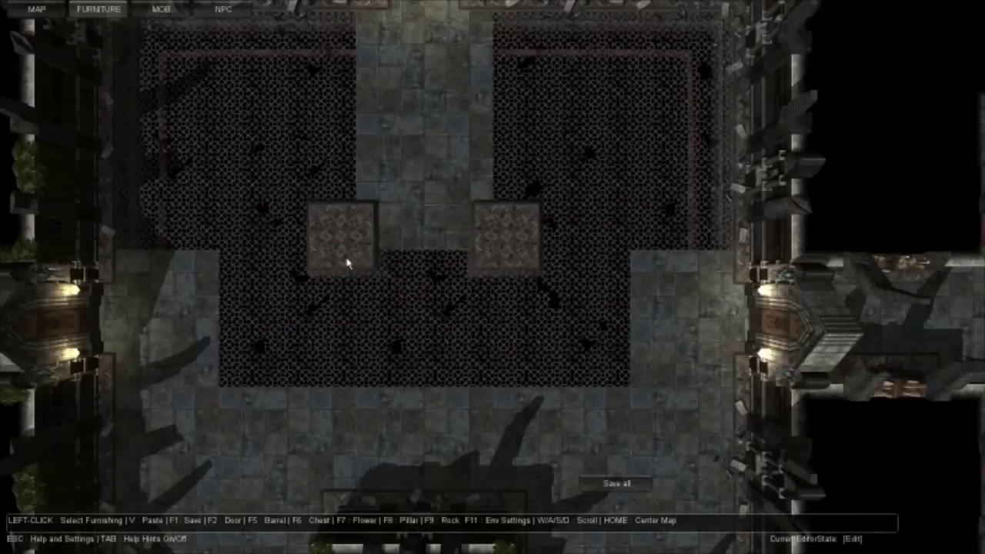
pyautogui.click(351, 262)
pyautogui.press('x')
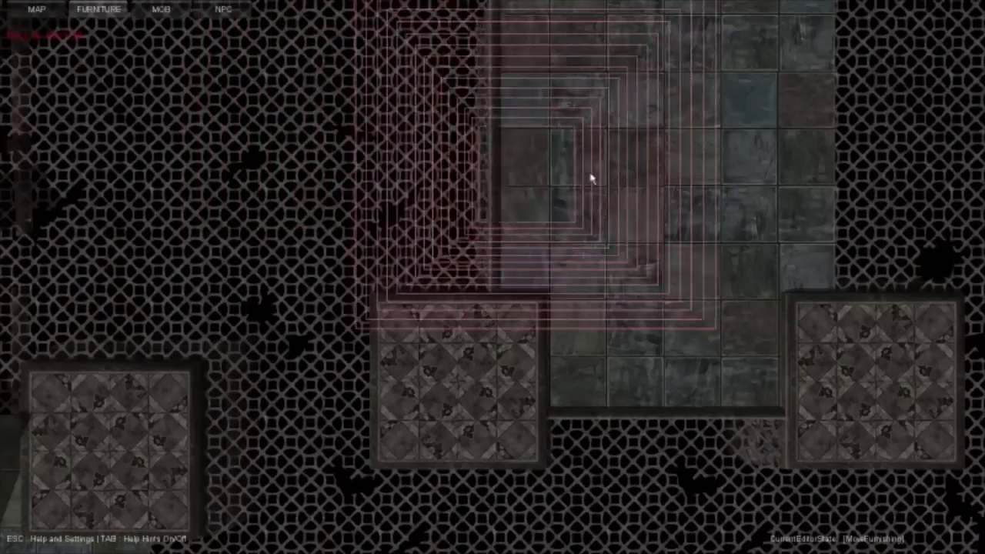
pyautogui.click(819, 235)
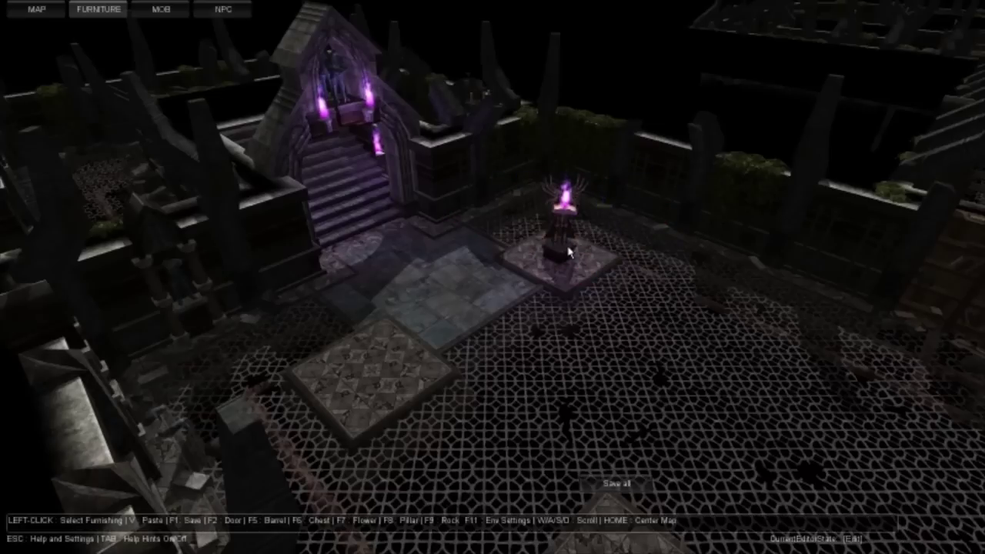
pyautogui.click(567, 252)
pyautogui.press('c')
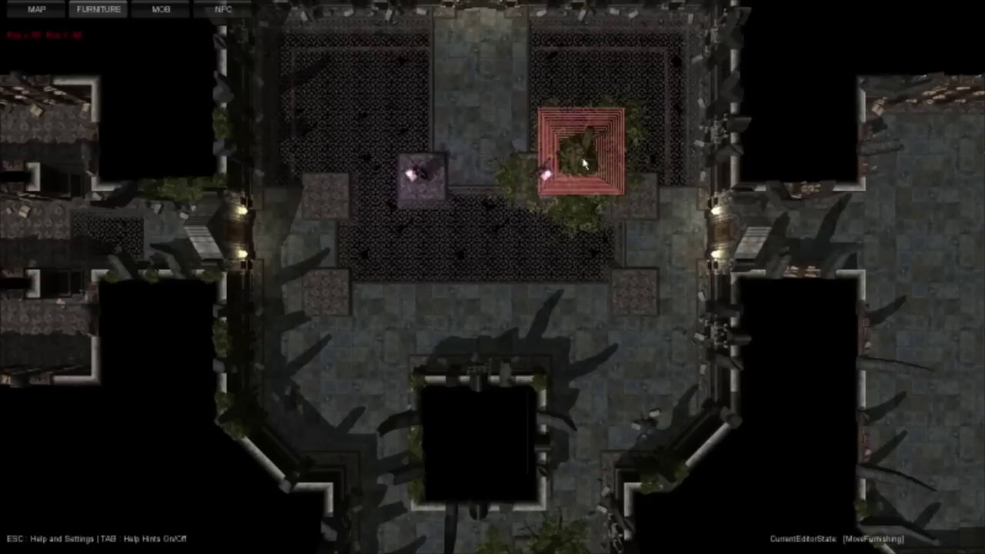
# Place a tree over the hall's grated floor and another at the hall's diagonal wall corner
pyautogui.click(583, 164)
pyautogui.press('v')
pyautogui.press('s')
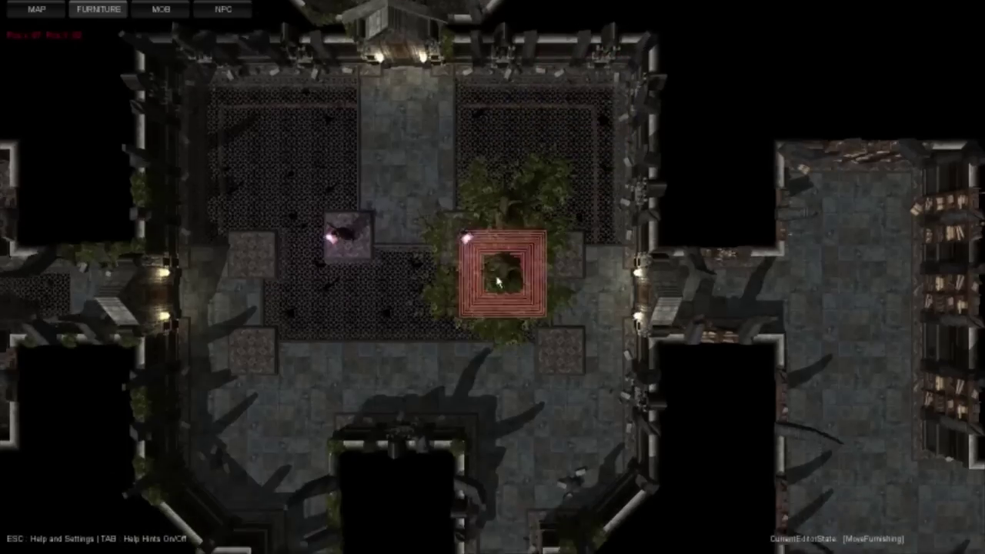
pyautogui.press('a')
pyautogui.press('r')
pyautogui.press('r')
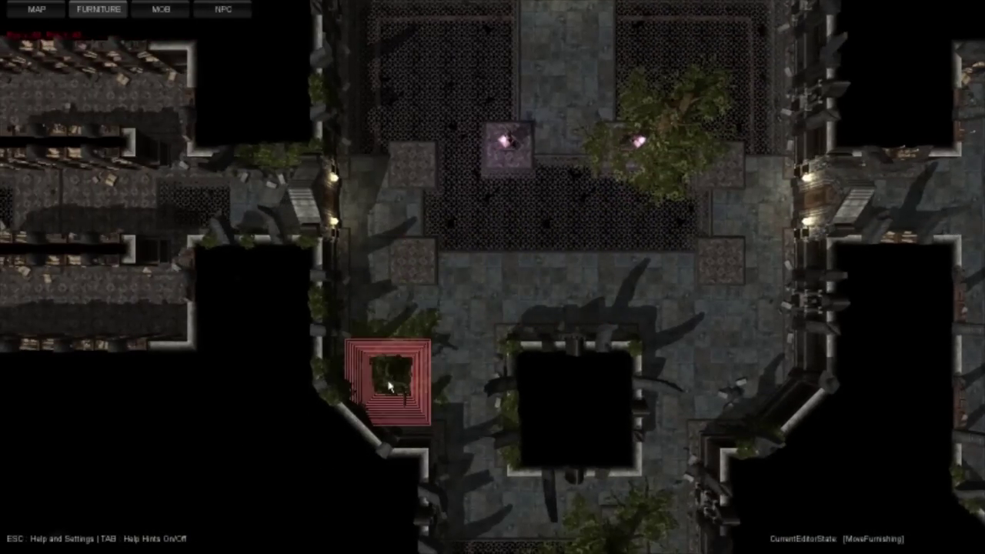
pyautogui.click(391, 385)
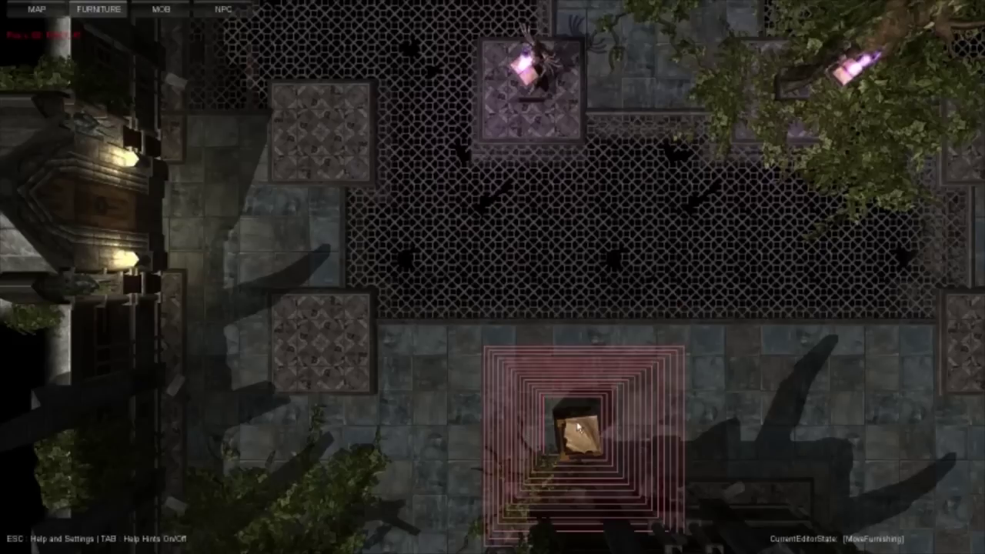
# Place two crates in front of the hall's central wall block and copy a crate for further placement
pyautogui.click(577, 431)
pyautogui.click(579, 431)
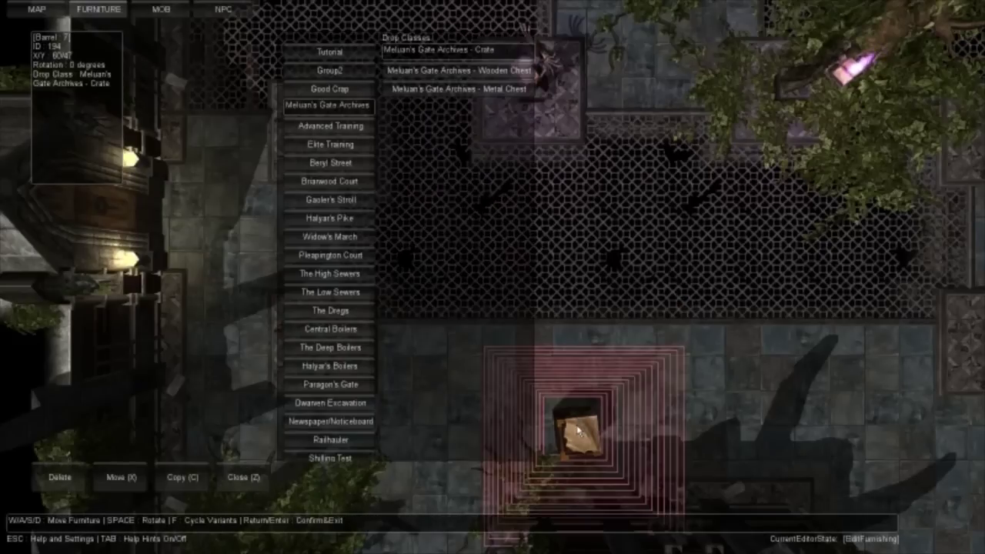
pyautogui.press('x')
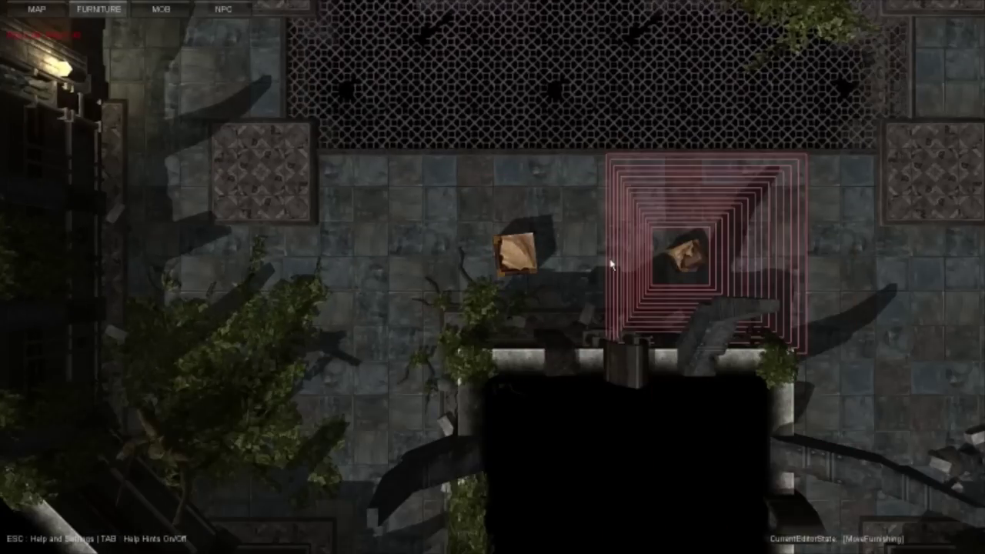
pyautogui.click(592, 264)
pyautogui.click(594, 262)
pyautogui.press('c')
pyautogui.scroll(-3, 595, 263)
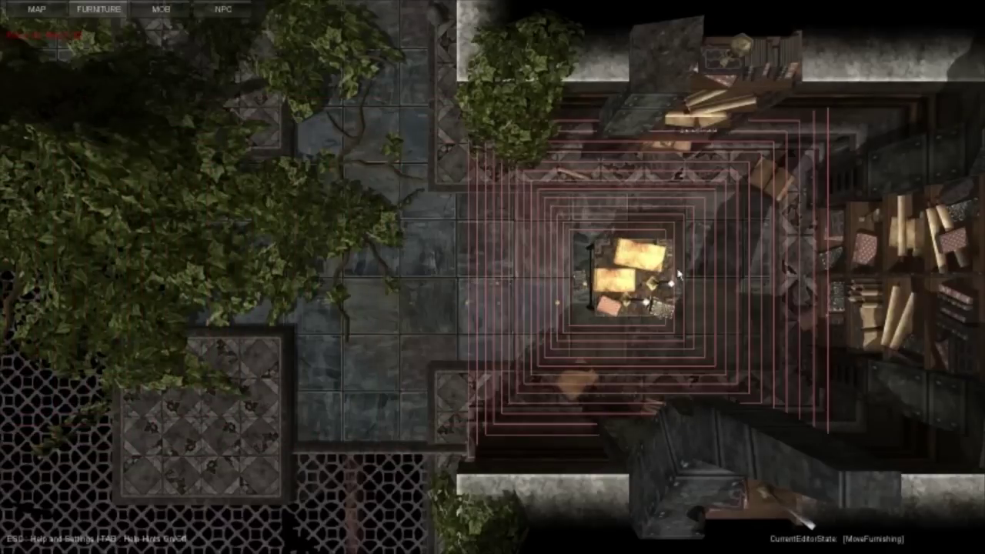
# Place a book-covered table in the bookcase alcove and another beside the arched bookcases in the adjoining room
pyautogui.click(692, 271)
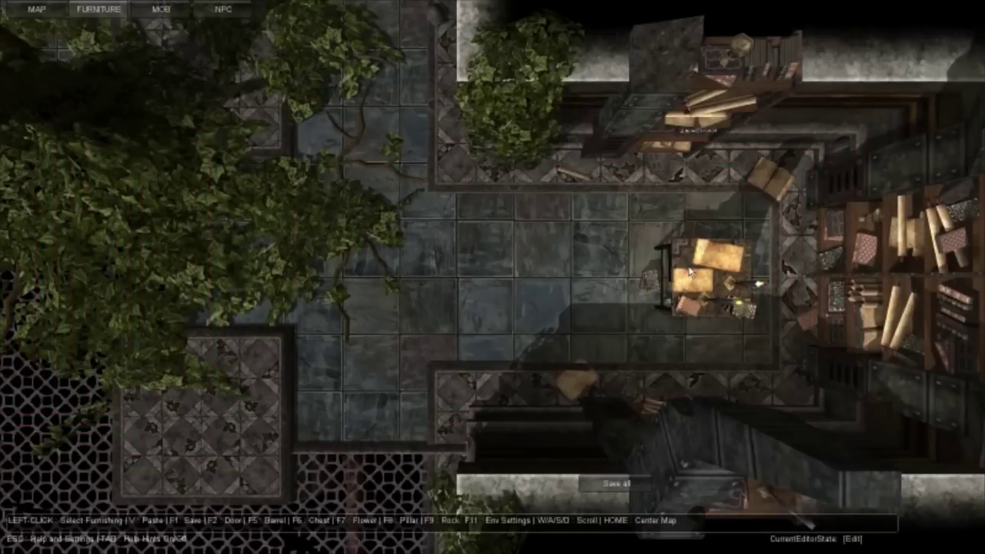
pyautogui.click(690, 271)
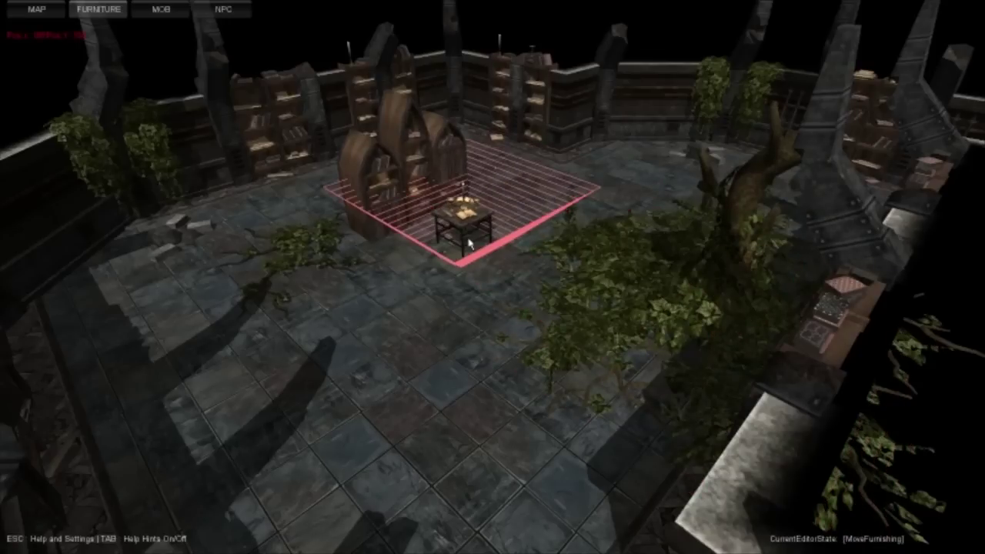
pyautogui.click(470, 244)
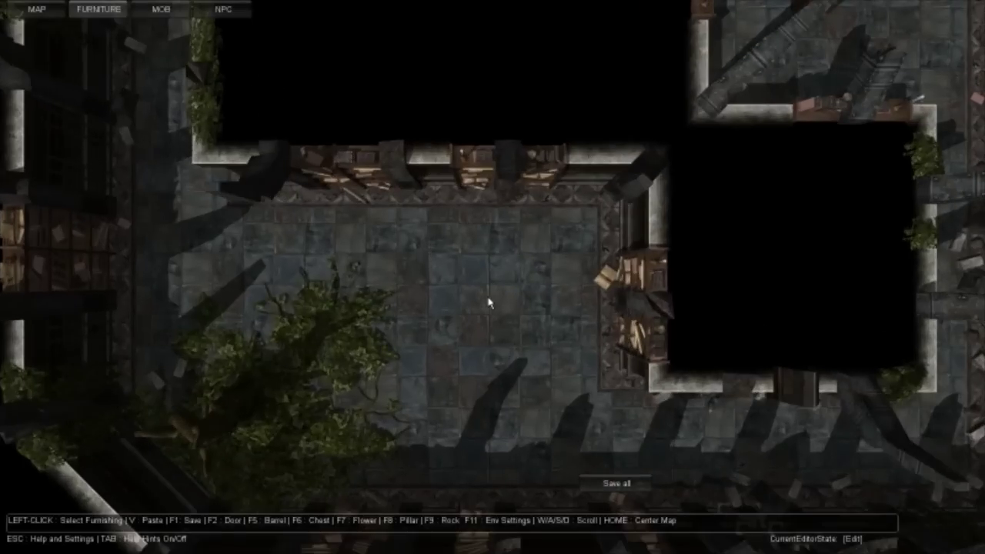
# Place a chest rotated 180 degrees against the bookcase wall and assign it the Meluan's Gate Archives - Wooden Chest drop class
pyautogui.press('v')
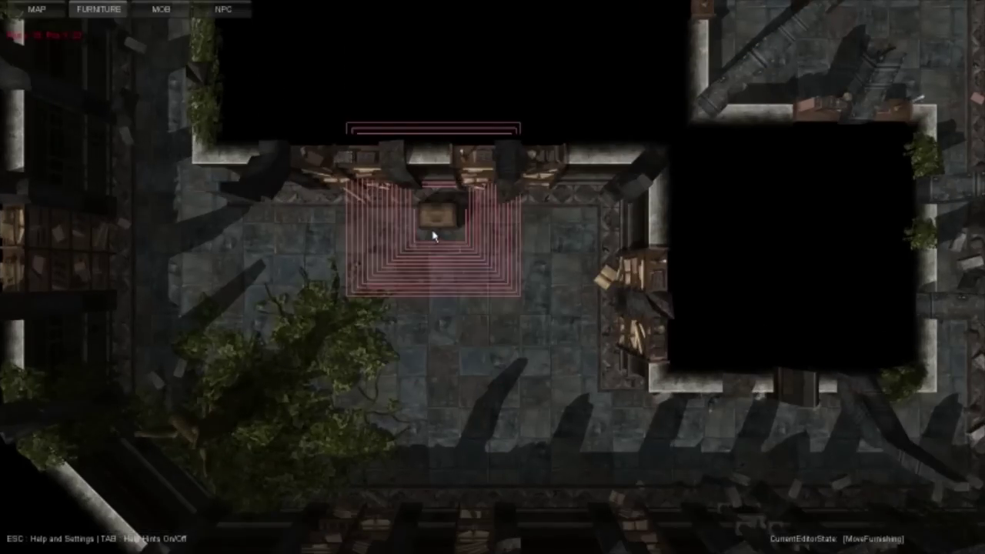
pyautogui.click(434, 237)
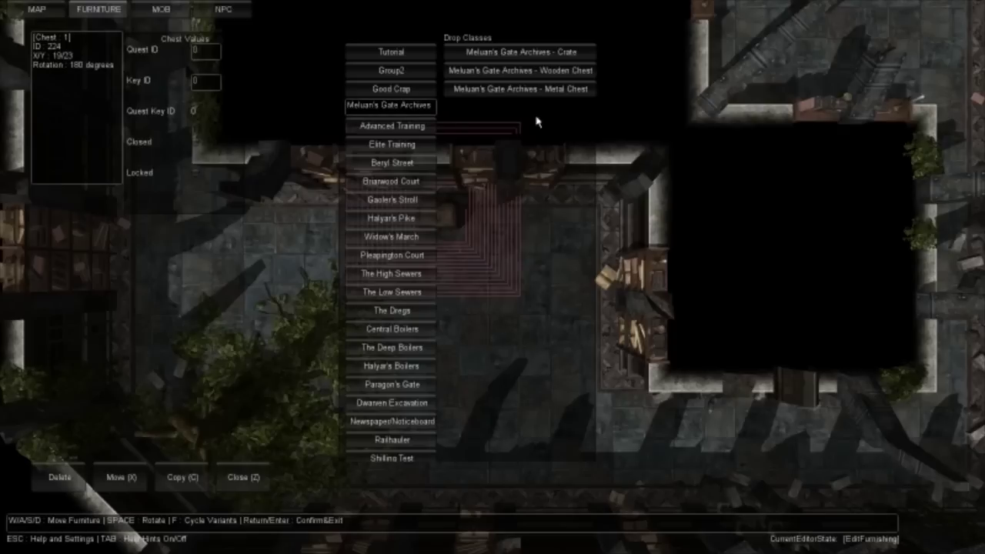
pyautogui.click(545, 70)
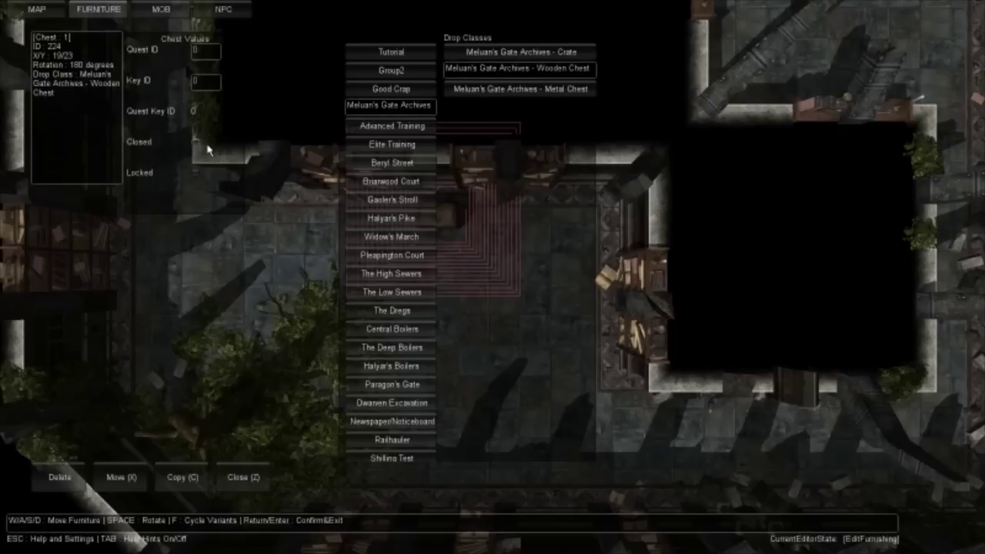
pyautogui.click(240, 484)
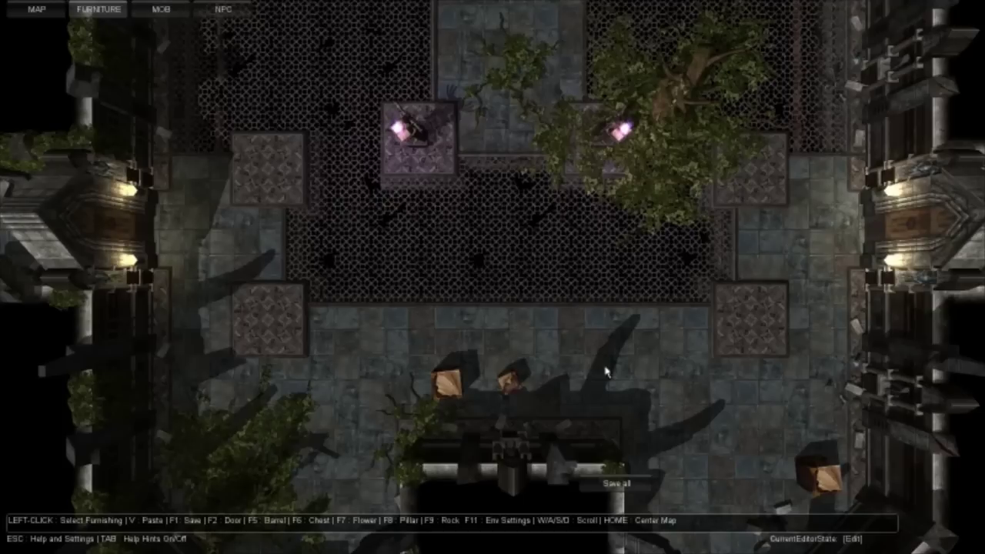
# Add the 20_RhinoBeetle template to the level's selected mob list in the editor settings
pyautogui.click(173, 10)
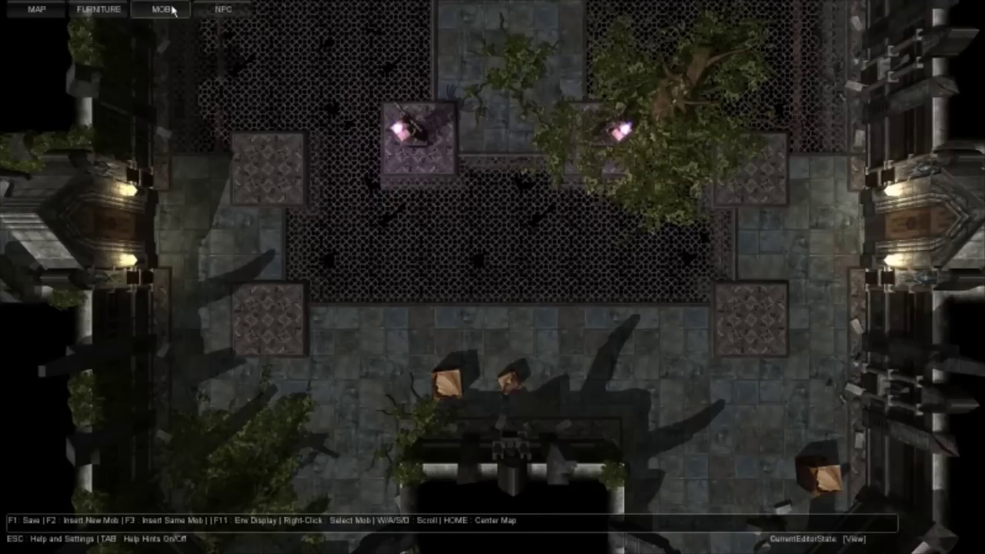
pyautogui.press('Escape')
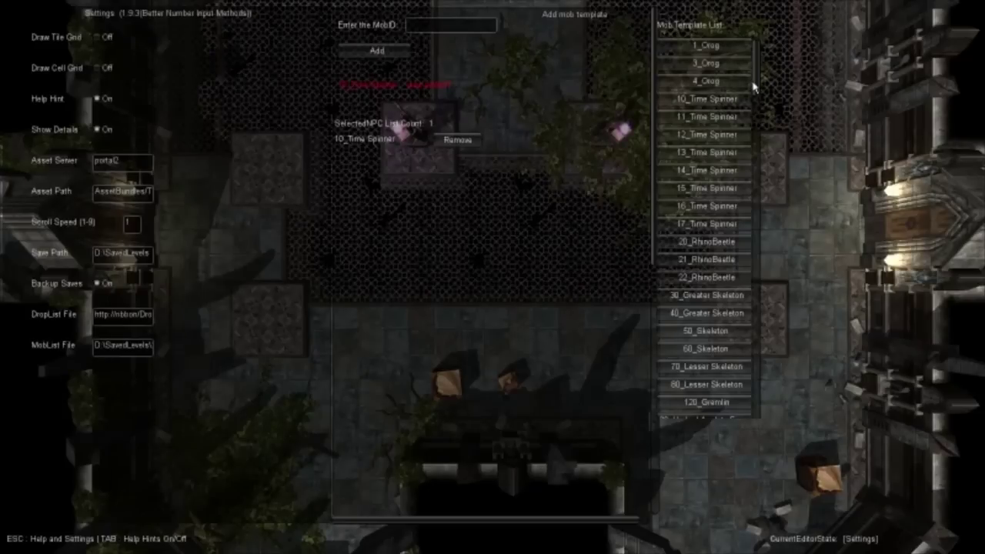
pyautogui.moveTo(754, 82); pyautogui.dragTo(755, 87)
pyautogui.scroll(-7, 754, 96)
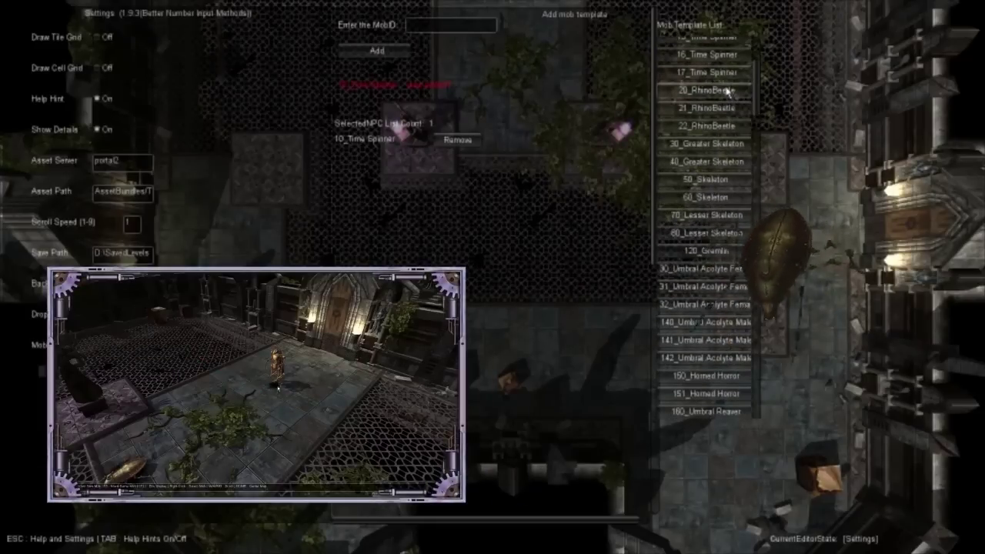
pyautogui.click(728, 91)
pyautogui.scroll(-2, 757, 106)
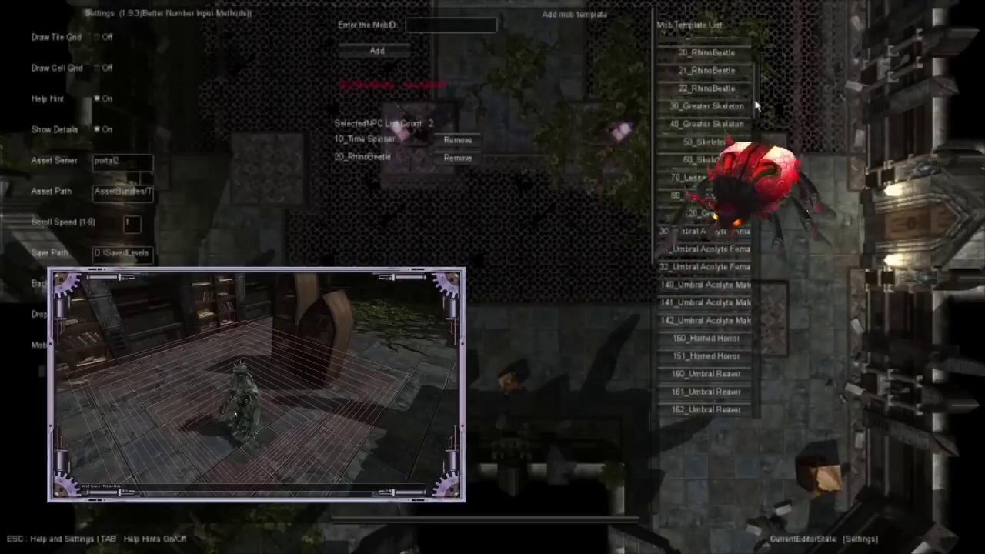
# Add the 120_Gremlin template to the selected mob list and leave the settings
pyautogui.scroll(-6, 756, 106)
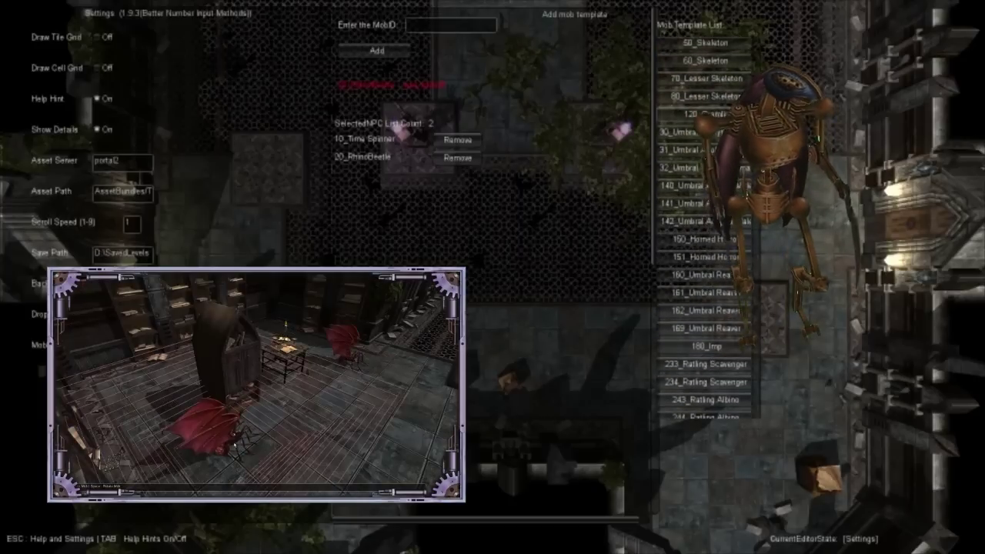
pyautogui.click(748, 114)
pyautogui.scroll(-4, 750, 119)
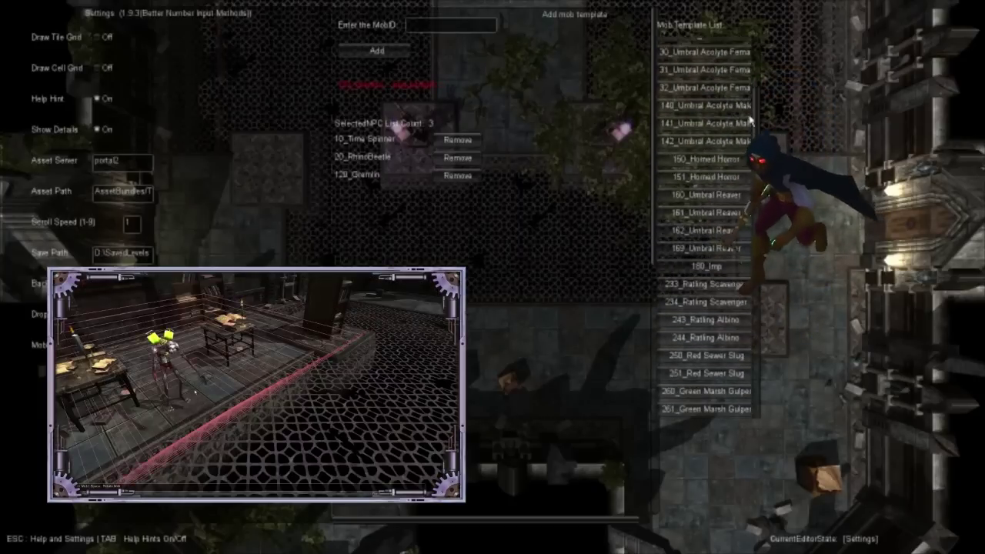
pyautogui.scroll(-2, 750, 119)
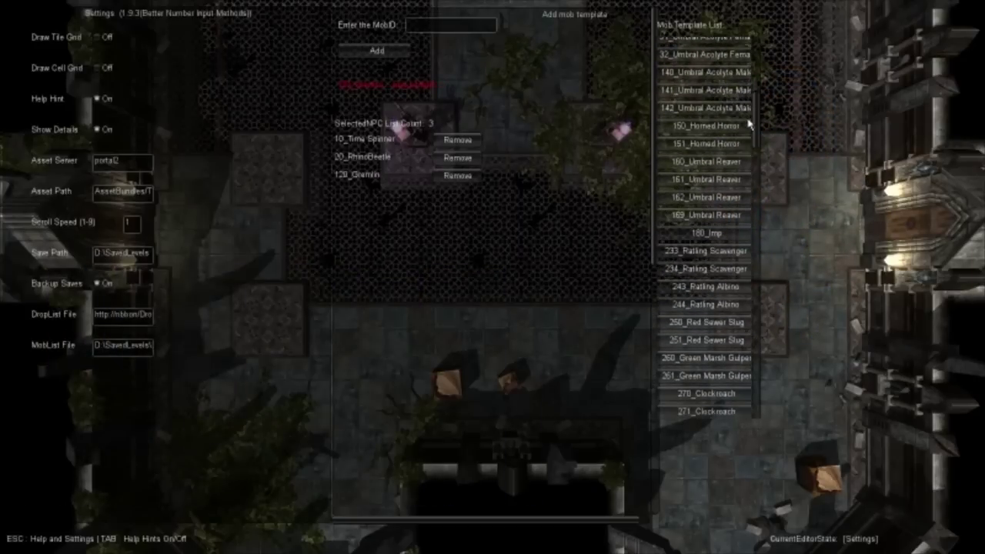
pyautogui.press('Escape')
# Insert a portal on the tiled floor in front of the purple-lit staircase and open its ID for editing
pyautogui.press('w')
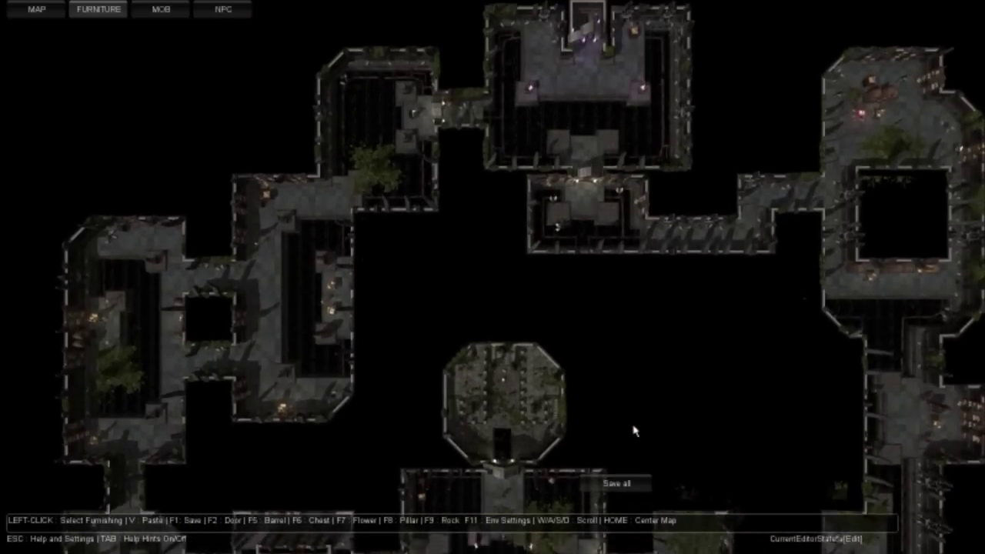
pyautogui.press('w')
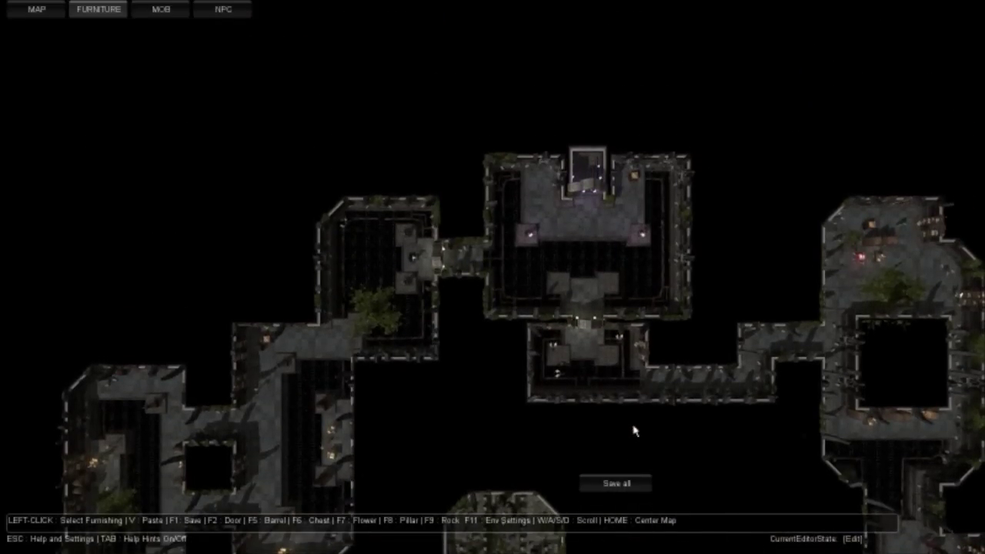
pyautogui.scroll(5, 616, 427)
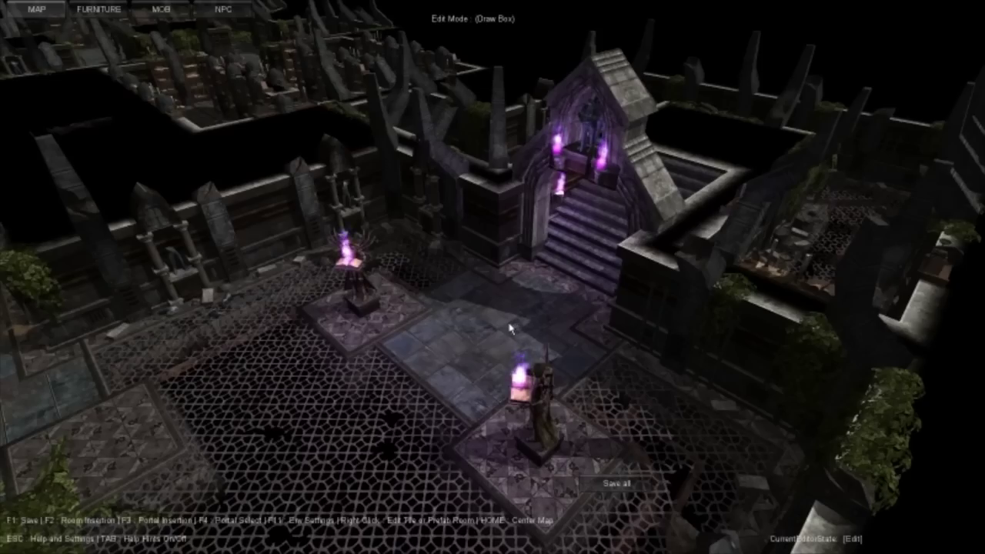
pyautogui.press('F3')
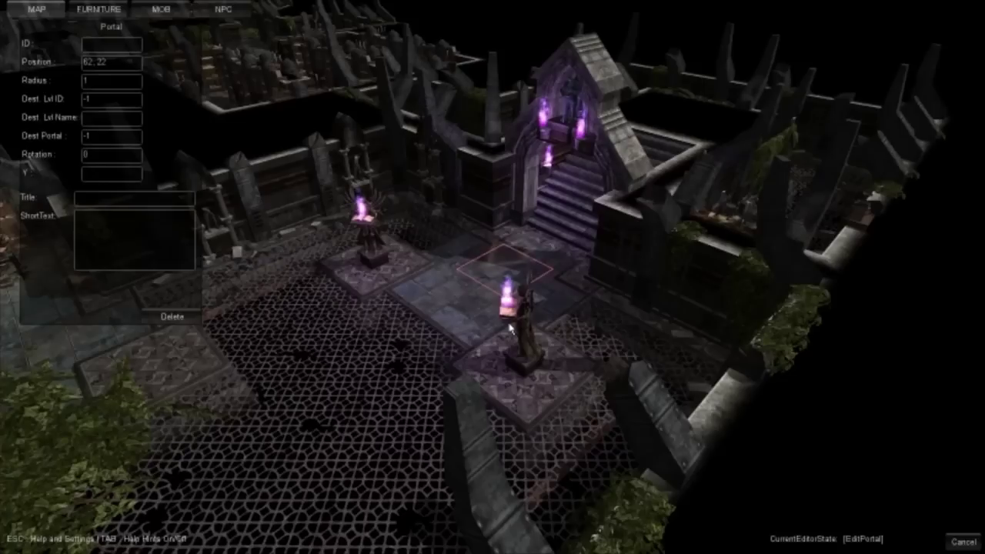
pyautogui.scroll(2, 512, 308)
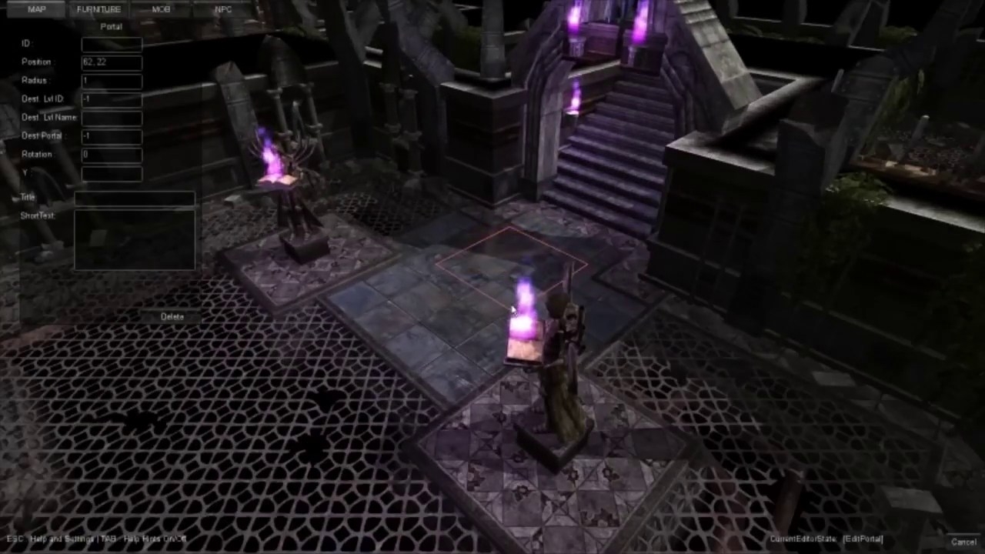
pyautogui.click(99, 49)
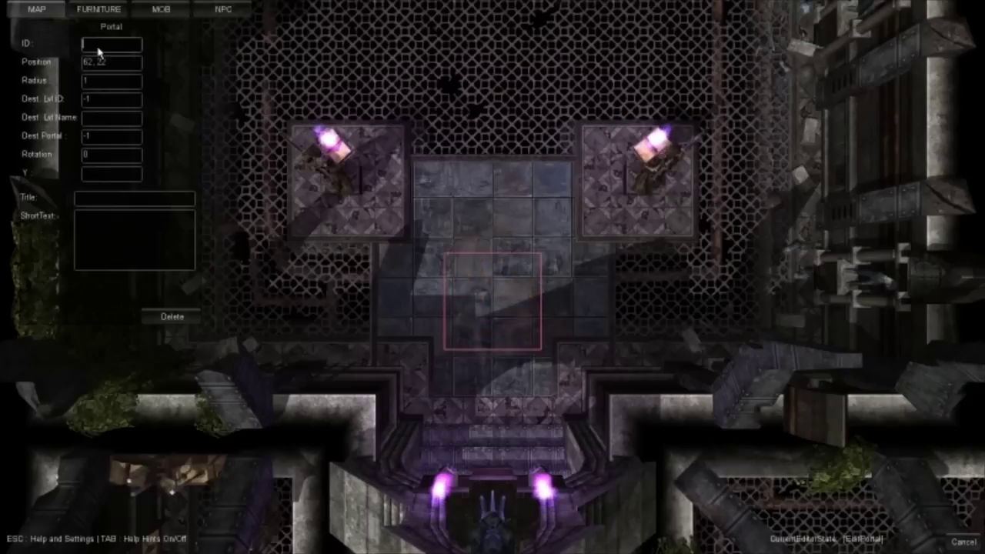